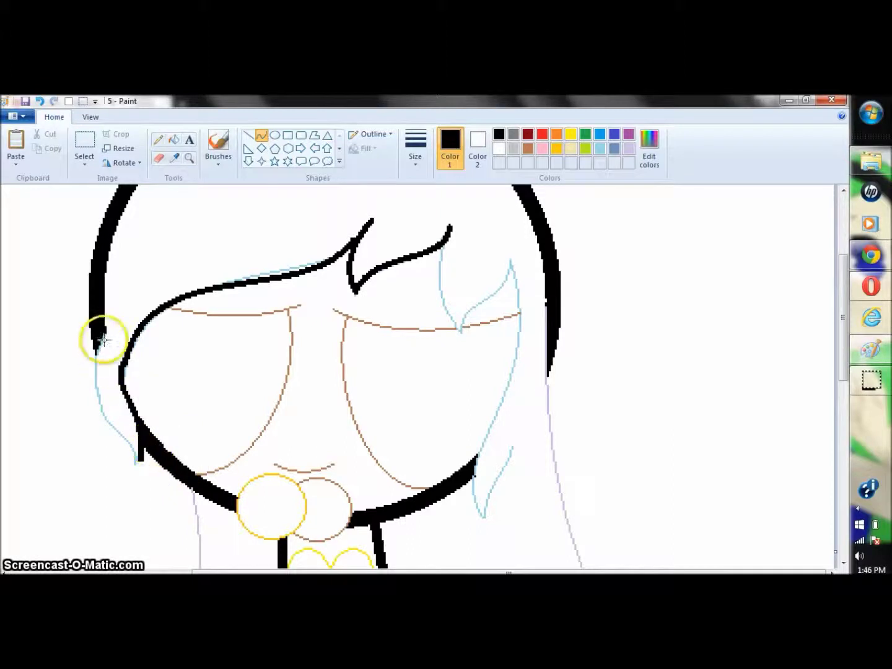
pyautogui.moveTo(108, 384); pyautogui.dragTo(65, 383)
pyautogui.moveTo(79, 442); pyautogui.dragTo(128, 413)
pyautogui.click(41, 103)
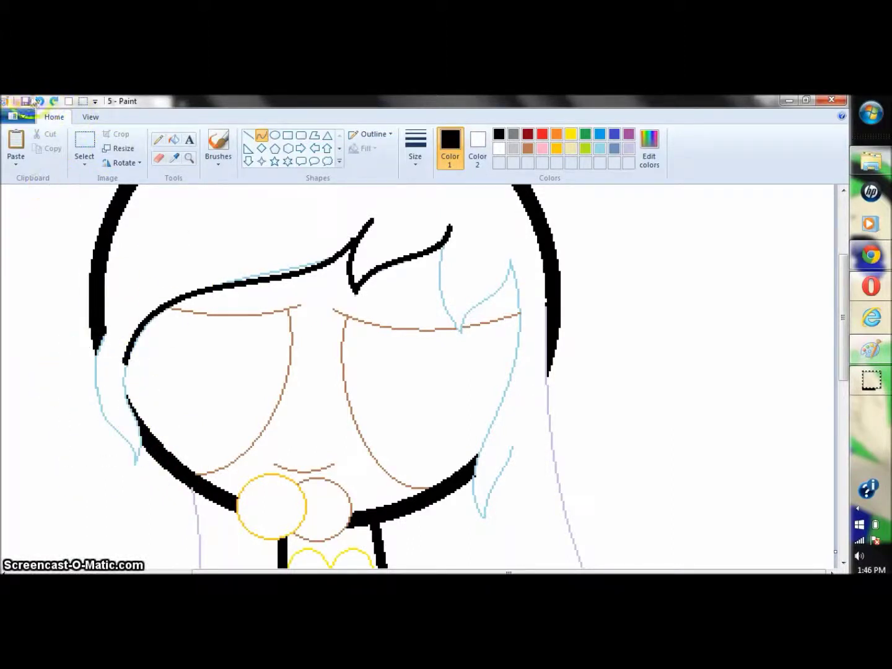
# Step: Undo the last fringe curve, and retrace the fringe's lower edge and the left side lock with black curves
pyautogui.click(40, 103)
pyautogui.moveTo(188, 295); pyautogui.dragTo(352, 249)
pyautogui.moveTo(279, 273); pyautogui.dragTo(328, 265)
pyautogui.moveTo(188, 296); pyautogui.dragTo(124, 330)
pyautogui.click(267, 316)
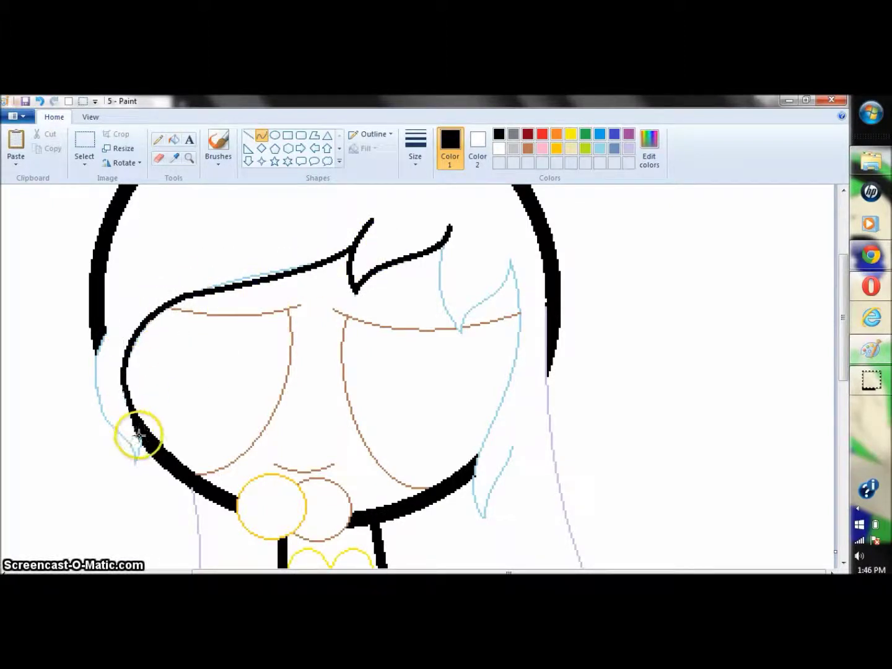
pyautogui.moveTo(144, 415)
pyautogui.mouseDown()
pyautogui.moveTo(147, 434)
pyautogui.moveTo(178, 435)
pyautogui.mouseUp()
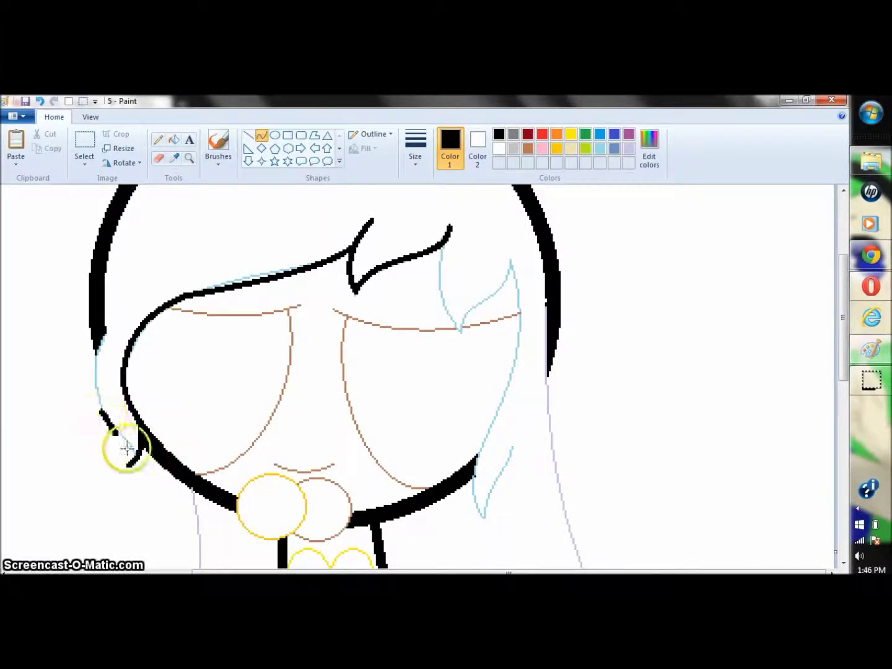
pyautogui.moveTo(130, 459); pyautogui.dragTo(92, 348)
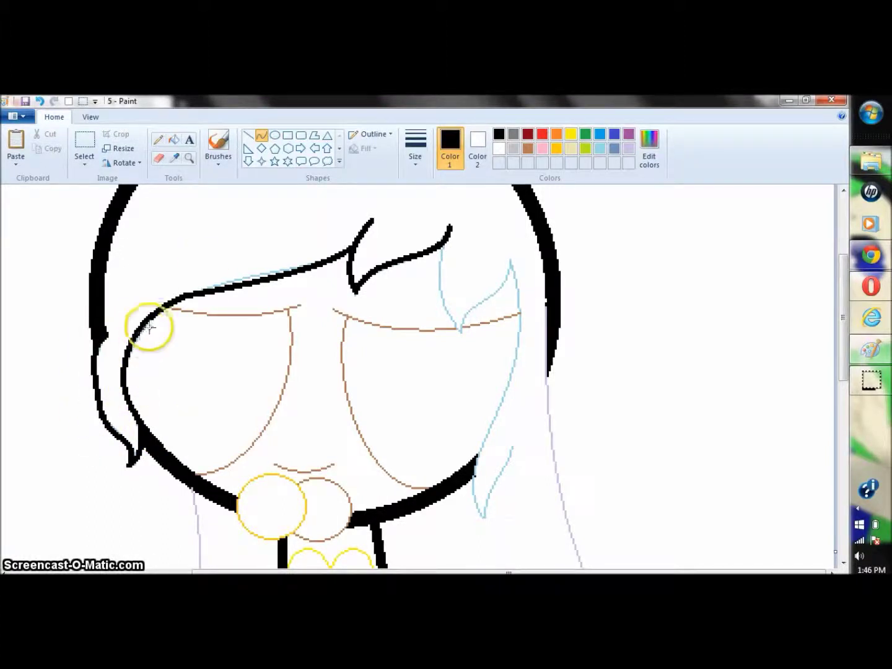
# Step: Trace the right end of the fringe and the right side lock of hair with black curves over the light blue guide
pyautogui.moveTo(445, 239); pyautogui.dragTo(524, 359)
pyautogui.moveTo(843, 347); pyautogui.dragTo(842, 378)
pyautogui.moveTo(496, 319); pyautogui.dragTo(484, 423)
pyautogui.moveTo(480, 370); pyautogui.dragTo(473, 354)
pyautogui.click(464, 398)
pyautogui.moveTo(484, 423); pyautogui.dragTo(512, 354)
pyautogui.click(490, 387)
pyautogui.click(506, 384)
pyautogui.click(558, 390)
# Step: Trace the right eye's upper lid and its inner edge down to the cheek with black curves
pyautogui.moveTo(839, 401)
pyautogui.mouseDown()
pyautogui.moveTo(839, 366)
pyautogui.moveTo(843, 384)
pyautogui.mouseUp()
pyautogui.moveTo(332, 278); pyautogui.dragTo(517, 283)
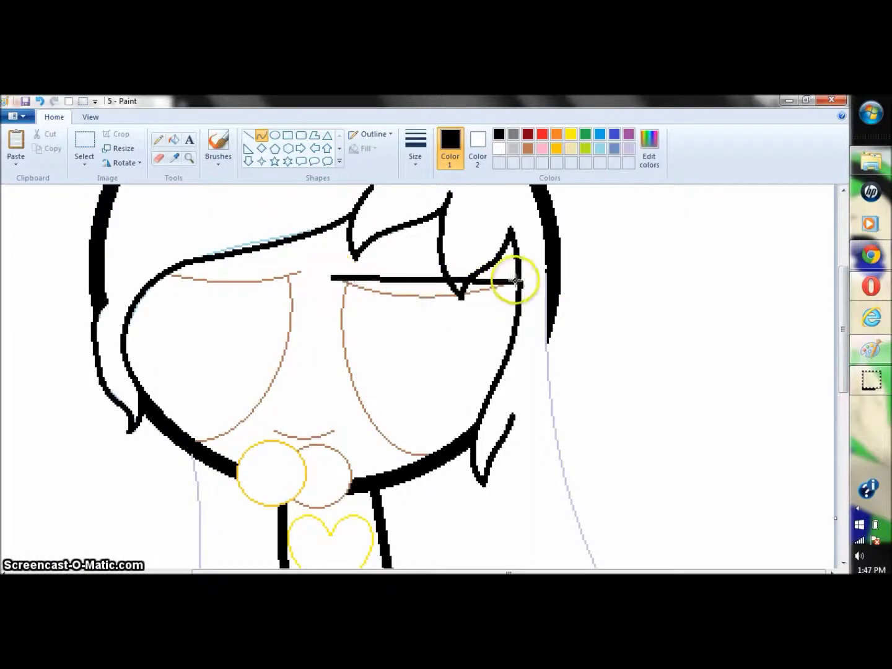
pyautogui.moveTo(433, 282)
pyautogui.mouseDown()
pyautogui.moveTo(417, 300)
pyautogui.moveTo(472, 299)
pyautogui.mouseUp()
pyautogui.moveTo(424, 277)
pyautogui.mouseDown()
pyautogui.moveTo(422, 290)
pyautogui.moveTo(426, 279)
pyautogui.mouseUp()
pyautogui.click(431, 332)
pyautogui.moveTo(345, 285)
pyautogui.mouseDown()
pyautogui.moveTo(393, 460)
pyautogui.moveTo(433, 456)
pyautogui.mouseUp()
pyautogui.moveTo(366, 378); pyautogui.dragTo(329, 371)
pyautogui.moveTo(373, 445); pyautogui.dragTo(369, 464)
# Step: Trace the left eye's upper lid and its inner edge with black curves
pyautogui.moveTo(166, 274); pyautogui.dragTo(299, 271)
pyautogui.moveTo(238, 277); pyautogui.dragTo(233, 288)
pyautogui.click(237, 285)
pyautogui.click(310, 311)
pyautogui.moveTo(290, 278)
pyautogui.mouseDown()
pyautogui.moveTo(215, 428)
pyautogui.moveTo(275, 325)
pyautogui.moveTo(274, 424)
pyautogui.mouseUp()
# Step: Try to cover the area along the left eyelid line with a white curve
pyautogui.click(499, 148)
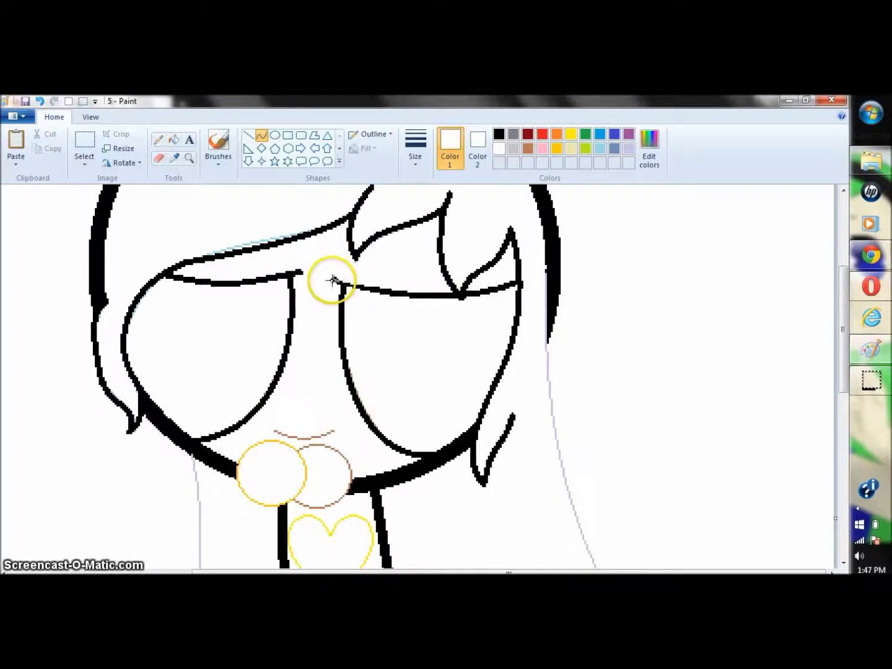
pyautogui.moveTo(183, 275); pyautogui.dragTo(259, 280)
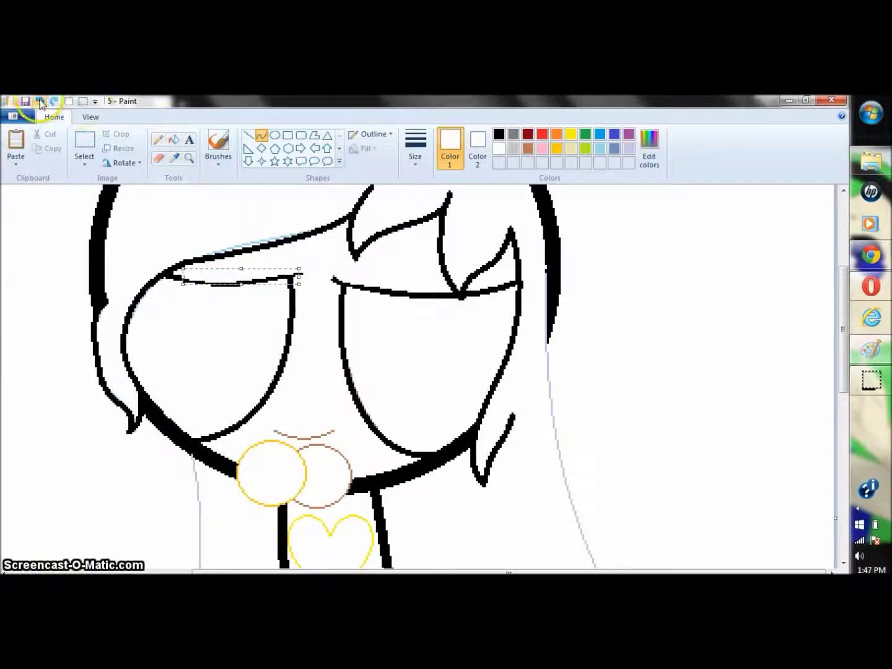
# Step: Switch to YouTube in Chrome, close the overlay ad and replay Nightcore - They Don't Know About Us
pyautogui.click(871, 255)
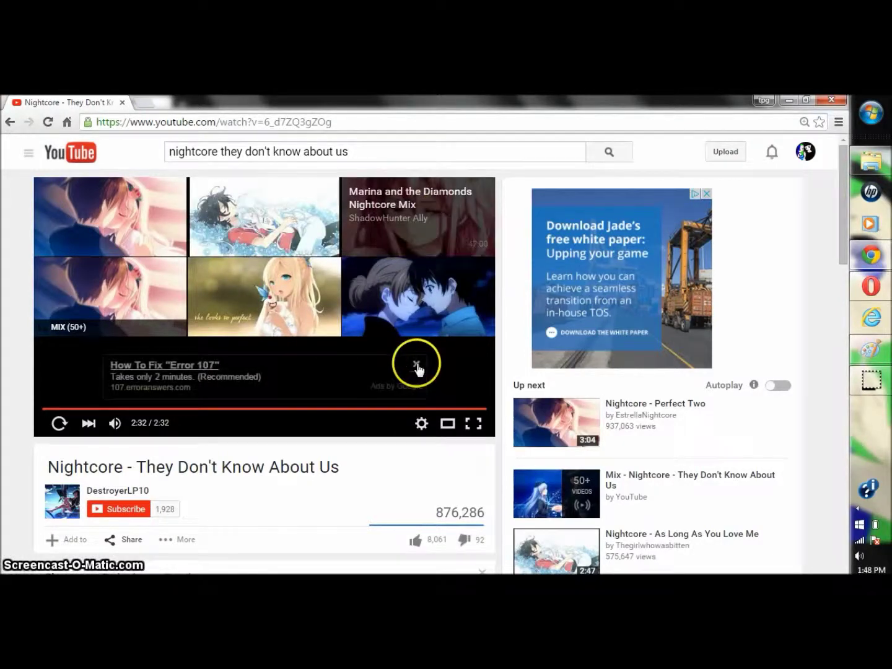
pyautogui.click(415, 362)
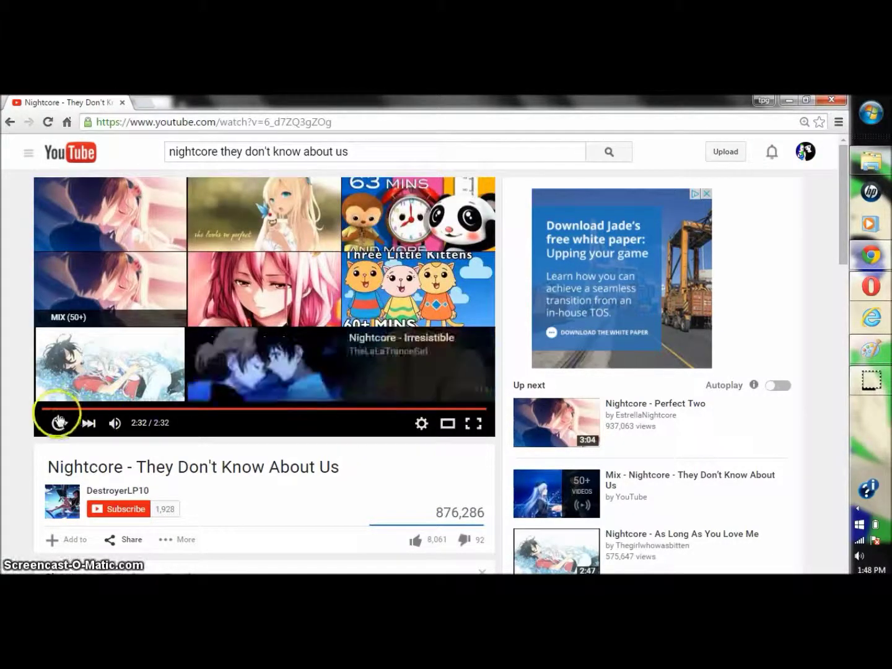
pyautogui.click(59, 422)
# Step: Switch back to Paint and trace the flared skirt's sides and front hem with black curves
pyautogui.click(871, 349)
pyautogui.moveTo(842, 384); pyautogui.dragTo(841, 514)
pyautogui.click(499, 134)
pyautogui.moveTo(395, 284)
pyautogui.mouseDown()
pyautogui.moveTo(447, 363)
pyautogui.moveTo(404, 320)
pyautogui.mouseUp()
pyautogui.click(422, 343)
pyautogui.click(539, 407)
pyautogui.moveTo(292, 293)
pyautogui.mouseDown()
pyautogui.moveTo(268, 357)
pyautogui.moveTo(270, 393)
pyautogui.moveTo(447, 362)
pyautogui.mouseUp()
pyautogui.click(274, 345)
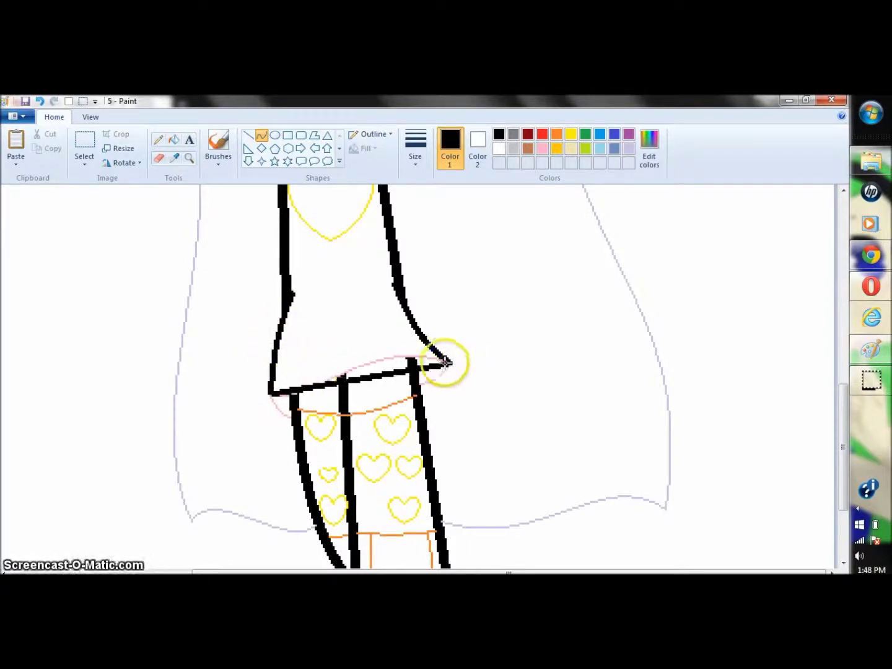
pyautogui.moveTo(375, 393); pyautogui.dragTo(371, 333)
pyautogui.click(448, 364)
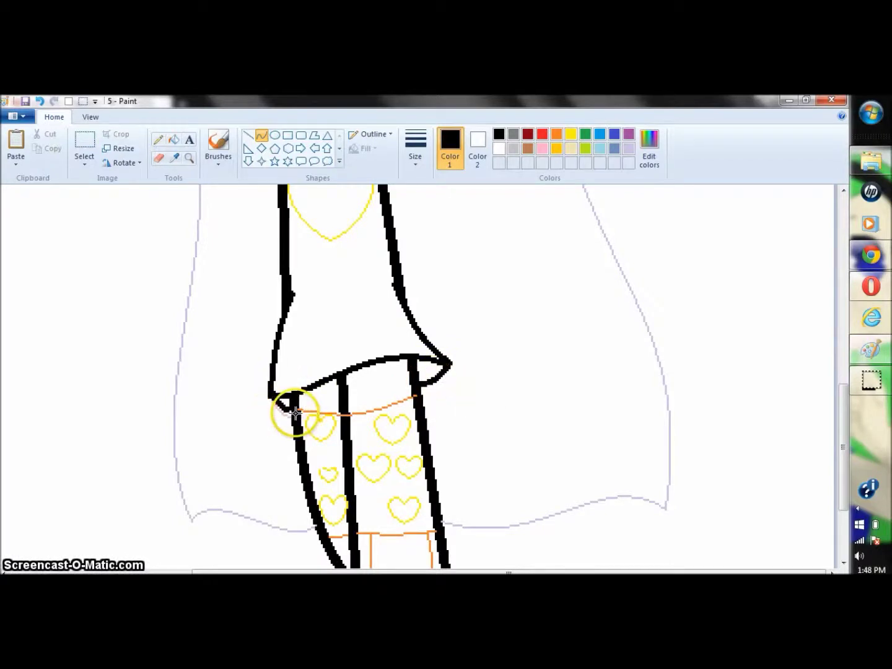
# Step: Trace the skirt's lower hem and the shoe's top line and U-shaped opening in black
pyautogui.moveTo(293, 410)
pyautogui.mouseDown()
pyautogui.moveTo(427, 391)
pyautogui.moveTo(415, 395)
pyautogui.mouseUp()
pyautogui.moveTo(386, 400)
pyautogui.mouseDown()
pyautogui.moveTo(368, 413)
pyautogui.moveTo(427, 397)
pyautogui.mouseUp()
pyautogui.scroll(-3, 827, 372)
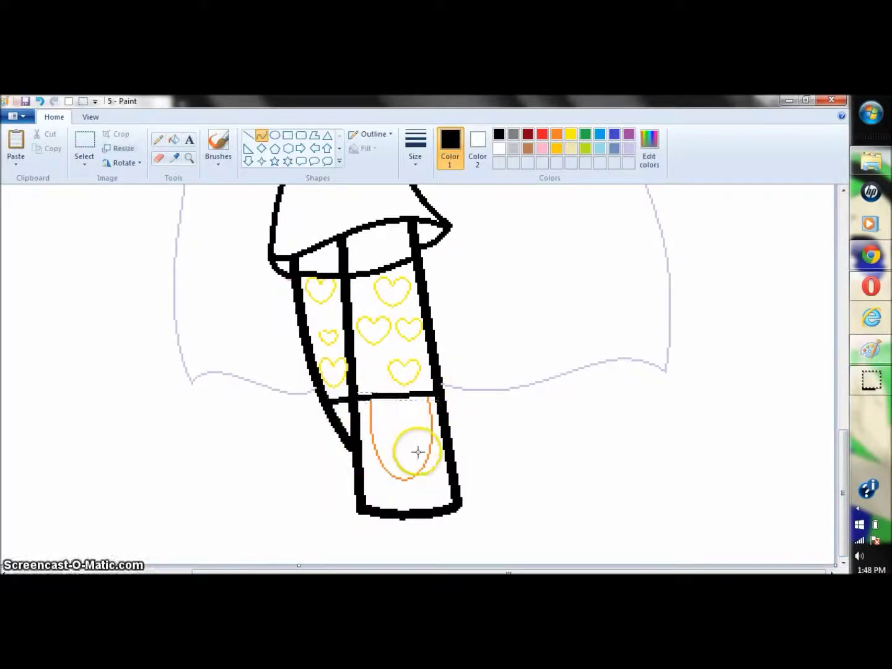
pyautogui.moveTo(370, 398)
pyautogui.mouseDown()
pyautogui.moveTo(428, 397)
pyautogui.moveTo(376, 459)
pyautogui.moveTo(378, 507)
pyautogui.moveTo(436, 495)
pyautogui.mouseUp()
# Step: Fill the shoe area with the guide's orange and refill it white to remove the leftover orange guide lines
pyautogui.click(173, 140)
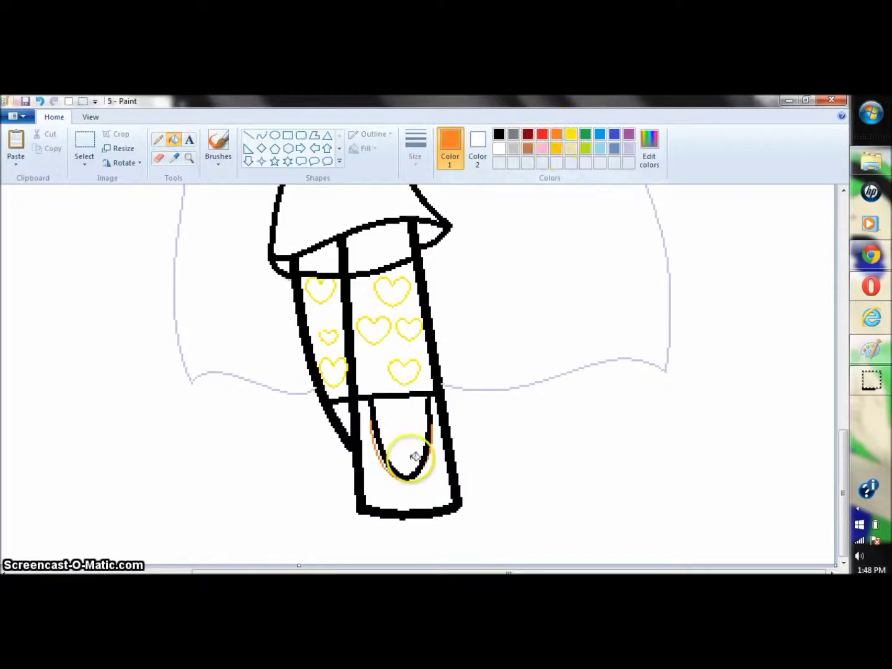
pyautogui.click(410, 492)
pyautogui.hotkey('ctrl', 'z')
# Step: Trace the upper section of the long hair's right outer edge with a black curve
pyautogui.moveTo(844, 442); pyautogui.dragTo(841, 366)
pyautogui.hotkey('ctrl', 'pagedown')
pyautogui.moveTo(842, 439); pyautogui.dragTo(844, 359)
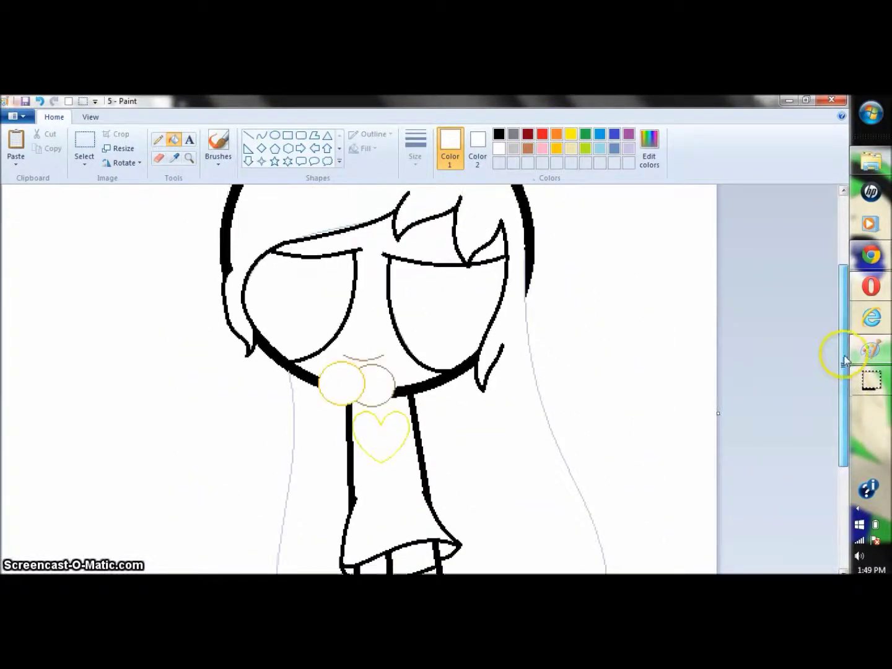
pyautogui.click(262, 136)
pyautogui.click(500, 135)
pyautogui.moveTo(525, 259)
pyautogui.mouseDown()
pyautogui.moveTo(567, 492)
pyautogui.moveTo(598, 533)
pyautogui.mouseUp()
pyautogui.moveTo(540, 366)
pyautogui.mouseDown()
pyautogui.moveTo(522, 352)
pyautogui.moveTo(540, 441)
pyautogui.moveTo(564, 452)
pyautogui.mouseUp()
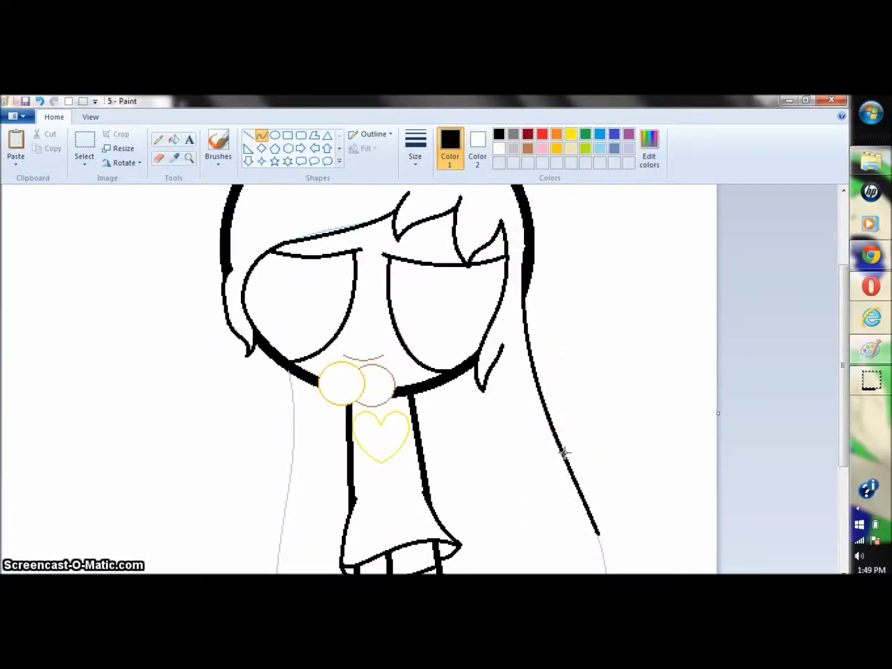
# Step: Trace the lower section of the long hair's right edge down to its tip in black
pyautogui.moveTo(840, 416); pyautogui.dragTo(841, 474)
pyautogui.click(599, 409)
pyautogui.moveTo(602, 423); pyautogui.dragTo(605, 519)
pyautogui.click(607, 447)
pyautogui.click(612, 479)
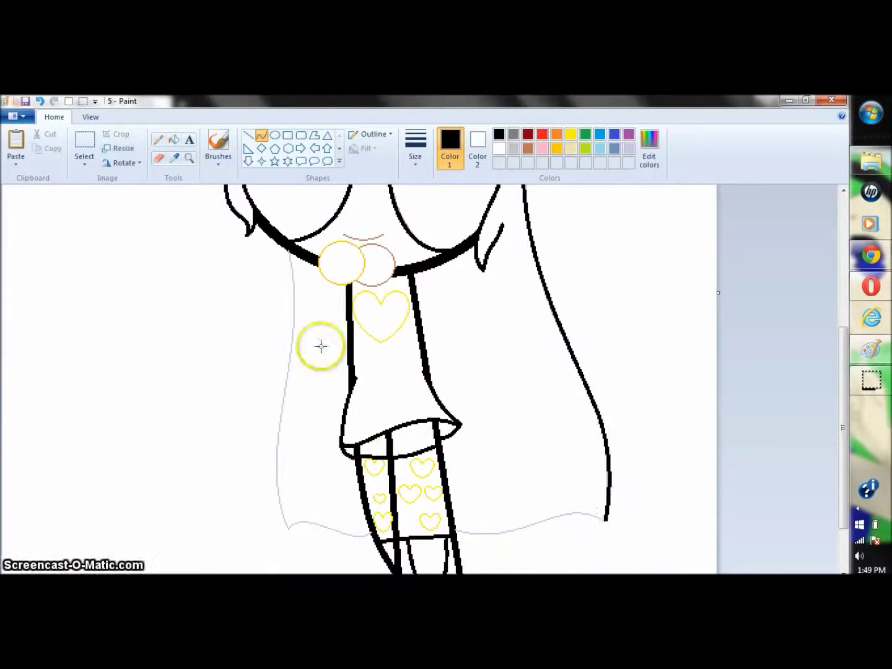
# Step: Trace the long hair's left outer edge and its wavy bottom edge with black curves
pyautogui.moveTo(287, 250); pyautogui.dragTo(293, 538)
pyautogui.moveTo(292, 328); pyautogui.dragTo(318, 358)
pyautogui.moveTo(284, 438); pyautogui.dragTo(247, 422)
pyautogui.moveTo(318, 536); pyautogui.dragTo(602, 520)
pyautogui.click(350, 463)
pyautogui.moveTo(548, 528); pyautogui.dragTo(556, 496)
# Step: Trace the brown circle below the mouth with black curves around its visible edge
pyautogui.scroll(3, 838, 415)
pyautogui.click(189, 158)
pyautogui.click(310, 338)
pyautogui.click(313, 352)
pyautogui.click(261, 136)
pyautogui.moveTo(272, 324); pyautogui.dragTo(359, 381)
pyautogui.moveTo(319, 344); pyautogui.dragTo(304, 303)
pyautogui.click(366, 318)
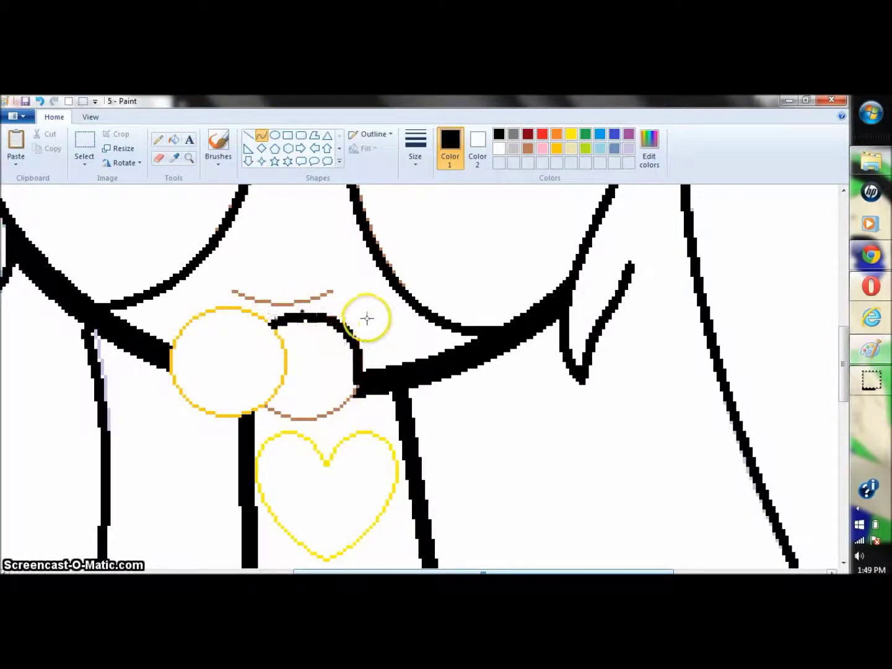
pyautogui.moveTo(347, 390); pyautogui.dragTo(266, 408)
pyautogui.moveTo(318, 393); pyautogui.dragTo(285, 435)
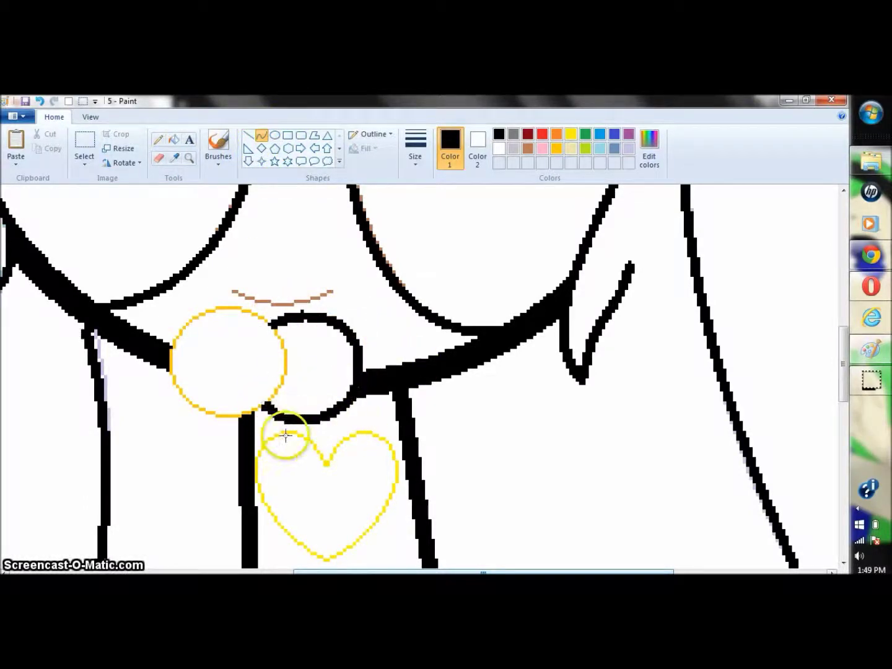
# Step: Trace the orange circle overlapping the chin with black curves around its whole outline
pyautogui.moveTo(287, 362); pyautogui.dragTo(193, 321)
pyautogui.moveTo(251, 331)
pyautogui.mouseDown()
pyautogui.moveTo(273, 304)
pyautogui.moveTo(219, 296)
pyautogui.moveTo(228, 292)
pyautogui.mouseUp()
pyautogui.moveTo(188, 324); pyautogui.dragTo(187, 398)
pyautogui.moveTo(186, 351); pyautogui.dragTo(165, 343)
pyautogui.click(165, 365)
pyautogui.click(249, 398)
pyautogui.moveTo(189, 401)
pyautogui.mouseDown()
pyautogui.moveTo(272, 397)
pyautogui.moveTo(225, 422)
pyautogui.mouseUp()
pyautogui.click(227, 422)
pyautogui.moveTo(273, 399); pyautogui.dragTo(288, 358)
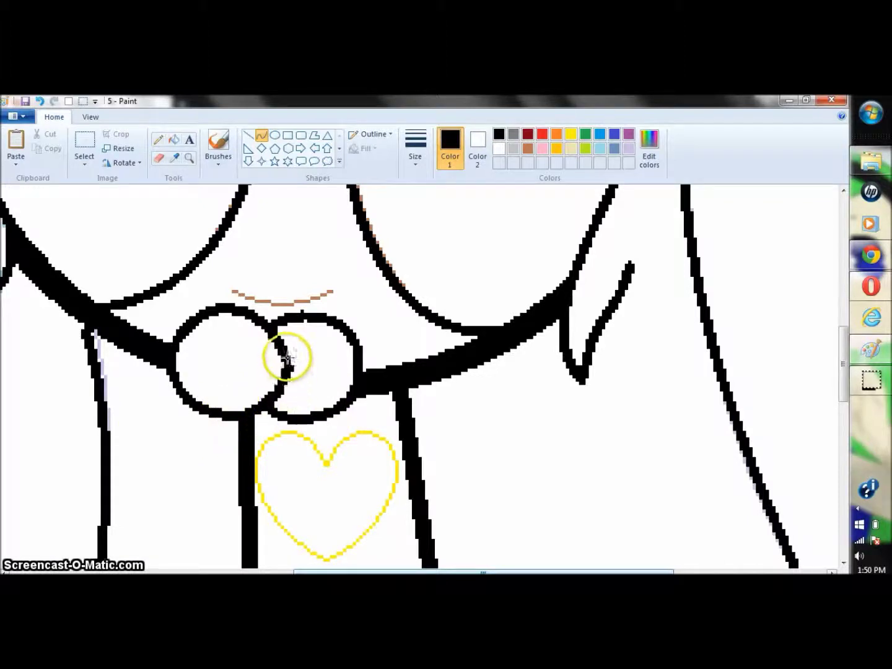
# Step: Draw the mouth above the two circles as two short slanted black strokes with a white gap between them
pyautogui.moveTo(280, 302)
pyautogui.mouseDown()
pyautogui.moveTo(299, 299)
pyautogui.moveTo(272, 303)
pyautogui.moveTo(297, 305)
pyautogui.mouseUp()
pyautogui.click(499, 148)
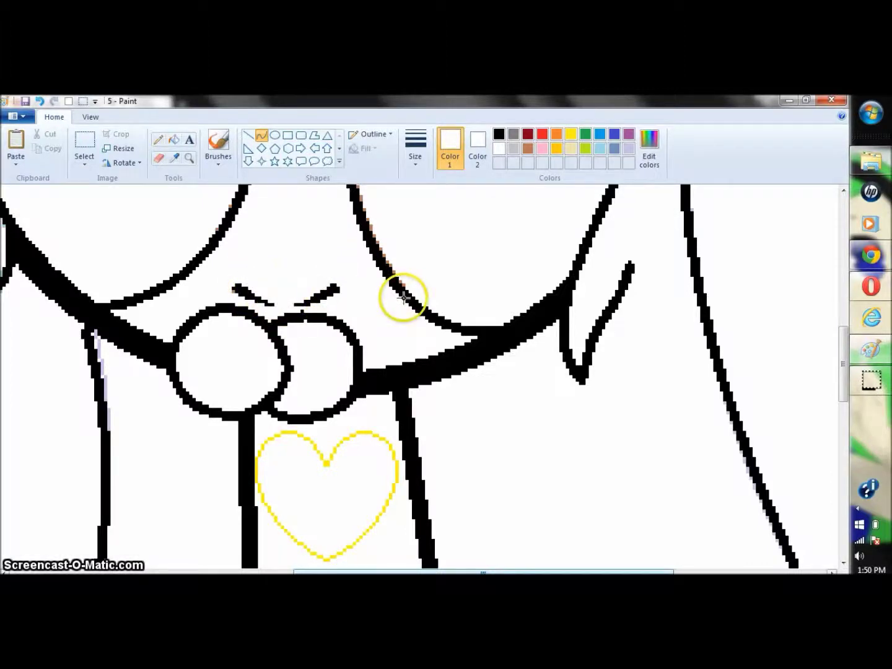
pyautogui.hotkey('ctrl', 'pagedown')
pyautogui.click(340, 160)
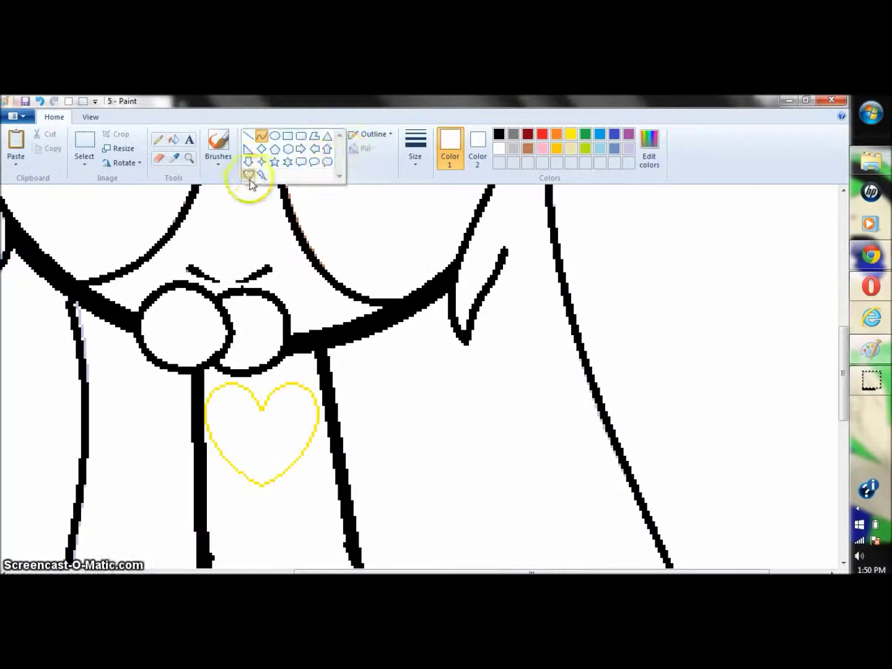
pyautogui.click(248, 176)
pyautogui.moveTo(843, 340); pyautogui.dragTo(841, 470)
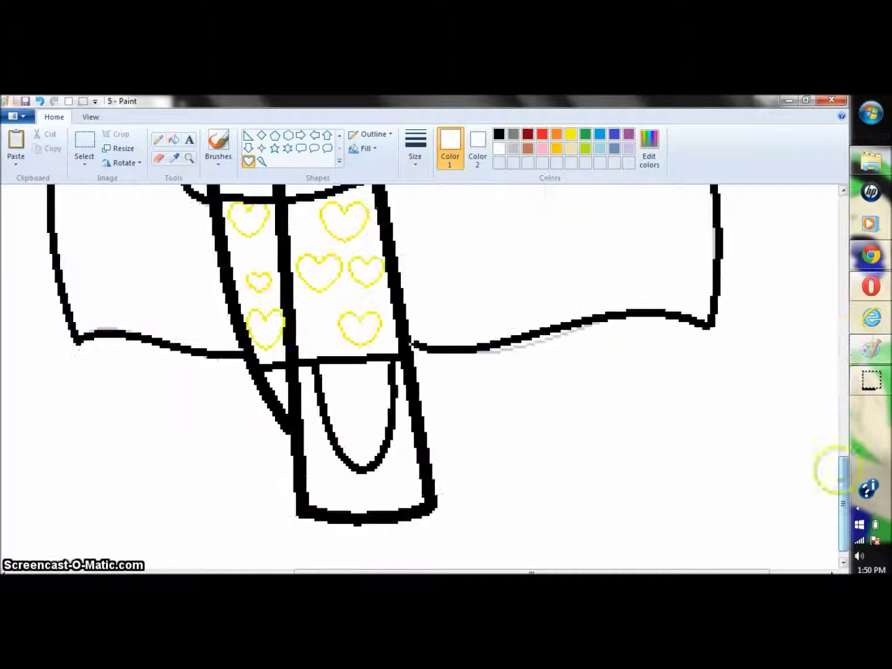
pyautogui.click(649, 154)
pyautogui.click(563, 242)
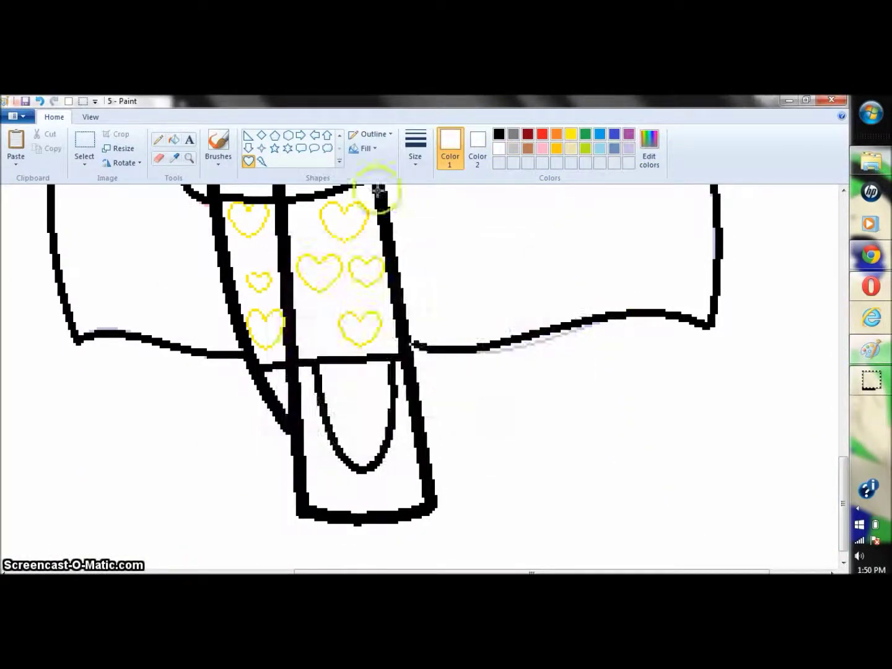
# Step: Pick the lilac of the leftover guide line and fill the background and the left hair with it
pyautogui.click(509, 343)
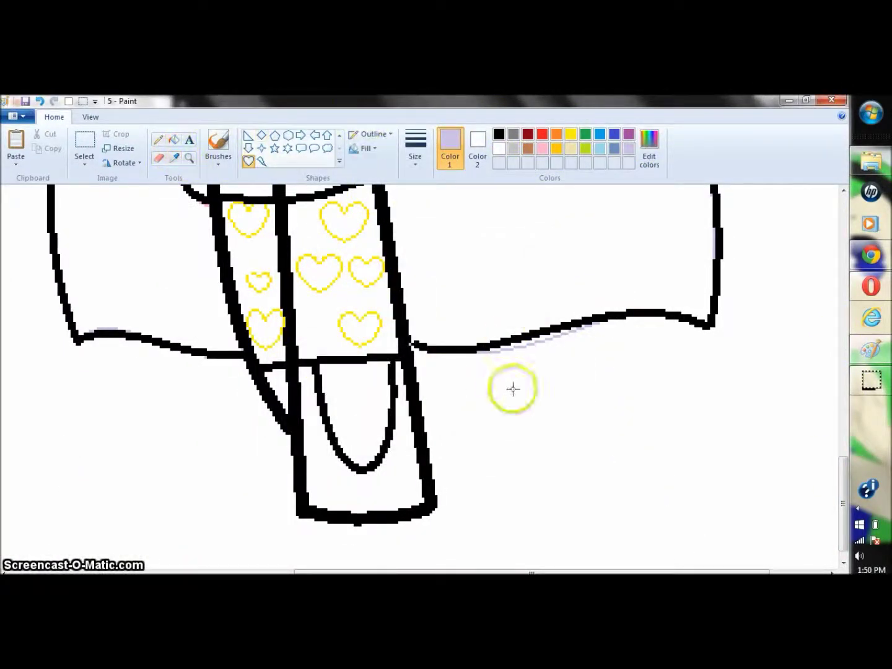
pyautogui.click(175, 308)
# Step: Switch to YouTube in Chrome, start Nightcore - Irresistible and return to Paint
pyautogui.click(870, 255)
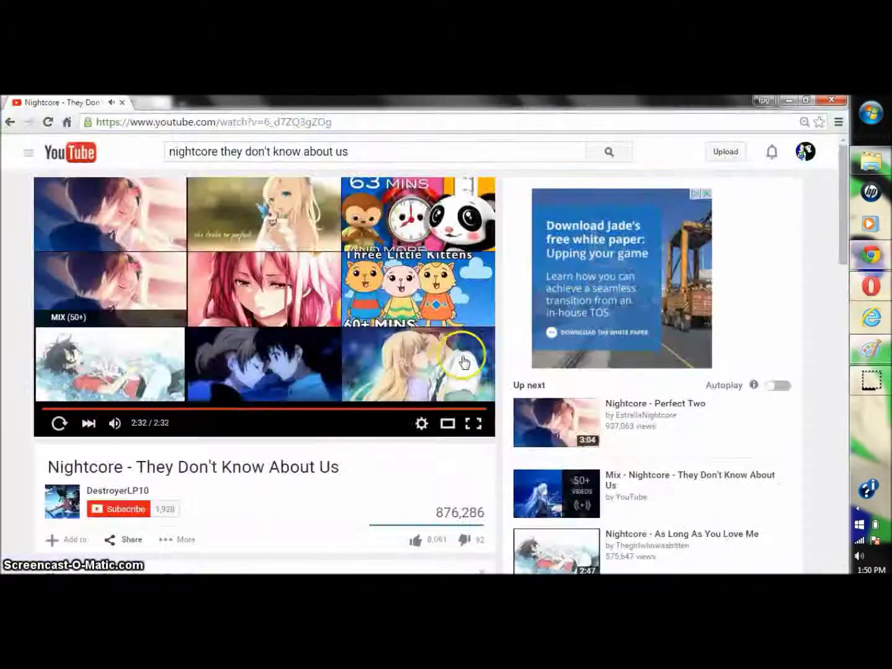
pyautogui.click(870, 351)
# Step: Refill the lilac background and left hair with white to remove the leftover lilac guide lines
pyautogui.scroll(-1, 808, 440)
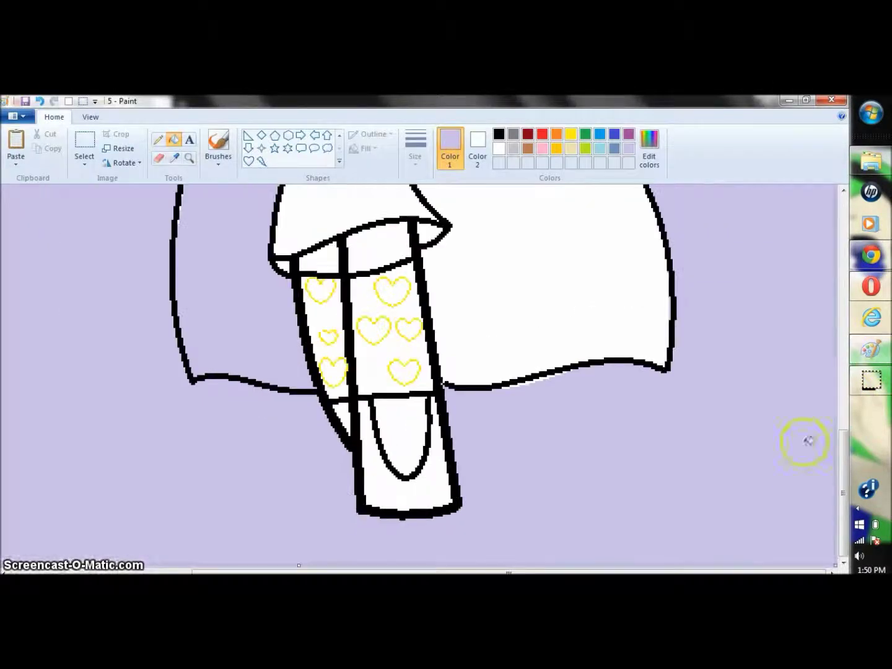
pyautogui.moveTo(841, 454); pyautogui.dragTo(840, 426)
pyautogui.scroll(1, 841, 427)
pyautogui.click(495, 152)
pyautogui.click(263, 446)
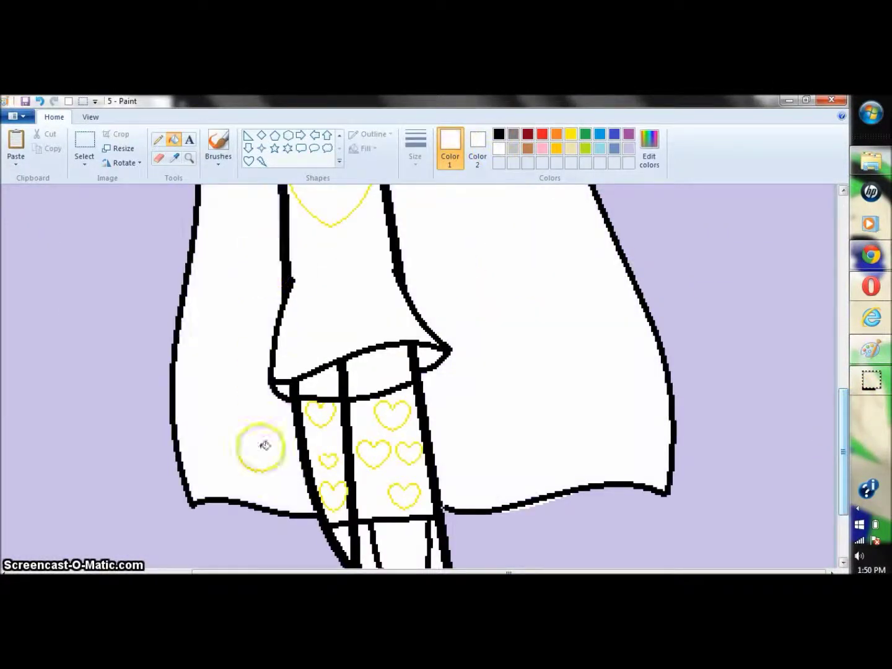
pyautogui.click(283, 541)
# Step: Fill the dress and the hair areas beside it with light pink to absorb the leftover pink guide lines
pyautogui.scroll(4, 839, 468)
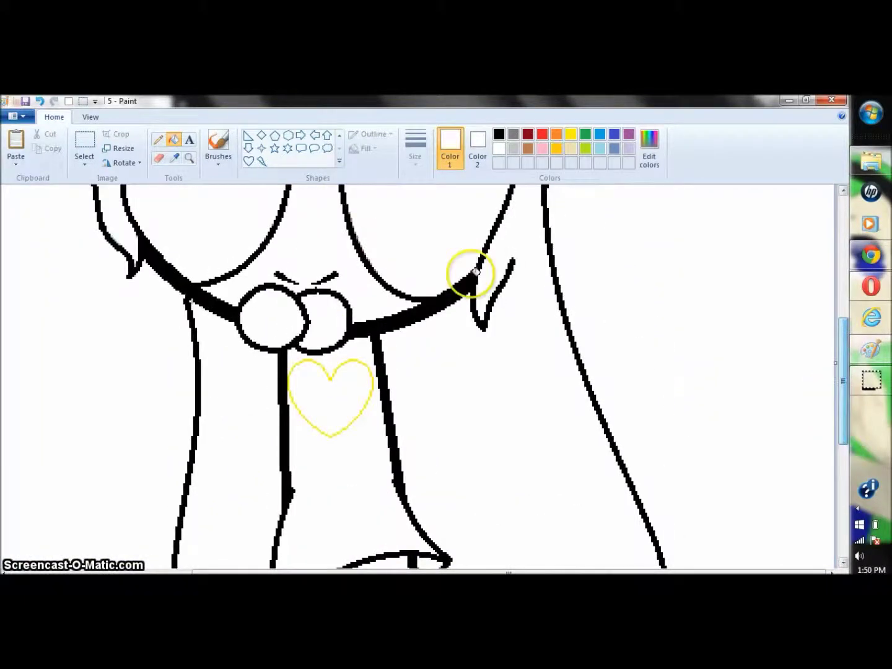
pyautogui.click(542, 148)
pyautogui.click(334, 489)
pyautogui.scroll(-5, 828, 472)
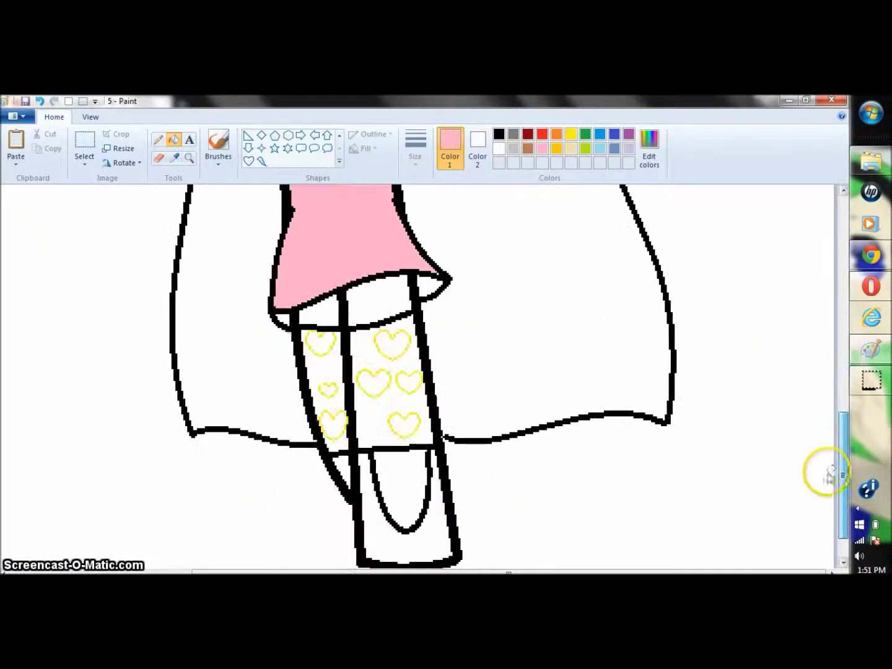
pyautogui.click(505, 322)
pyautogui.click(289, 326)
# Step: Refill the pink hair, dress and hem corner with white
pyautogui.click(499, 149)
pyautogui.click(471, 248)
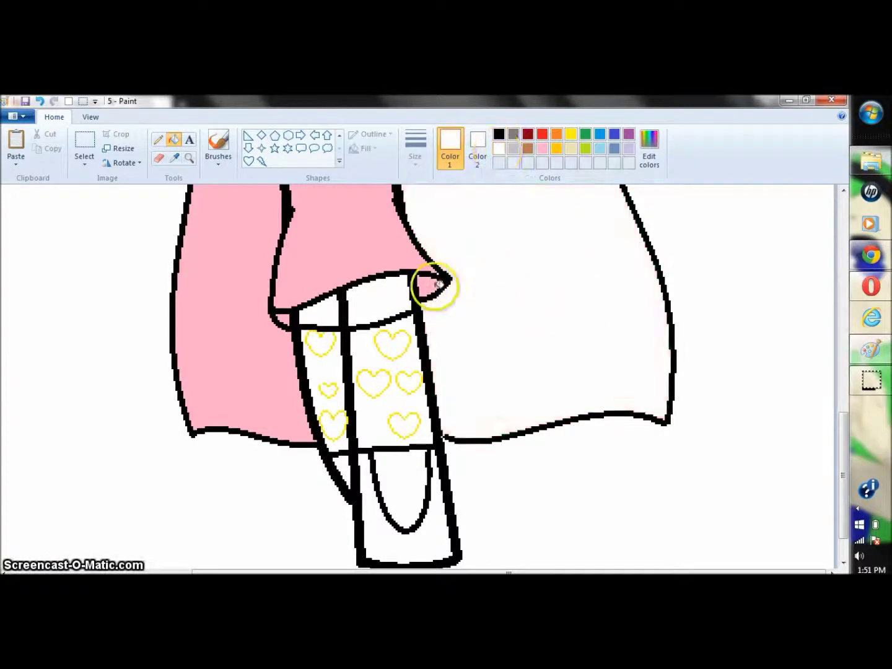
pyautogui.click(434, 287)
pyautogui.click(265, 322)
pyautogui.scroll(3, 838, 449)
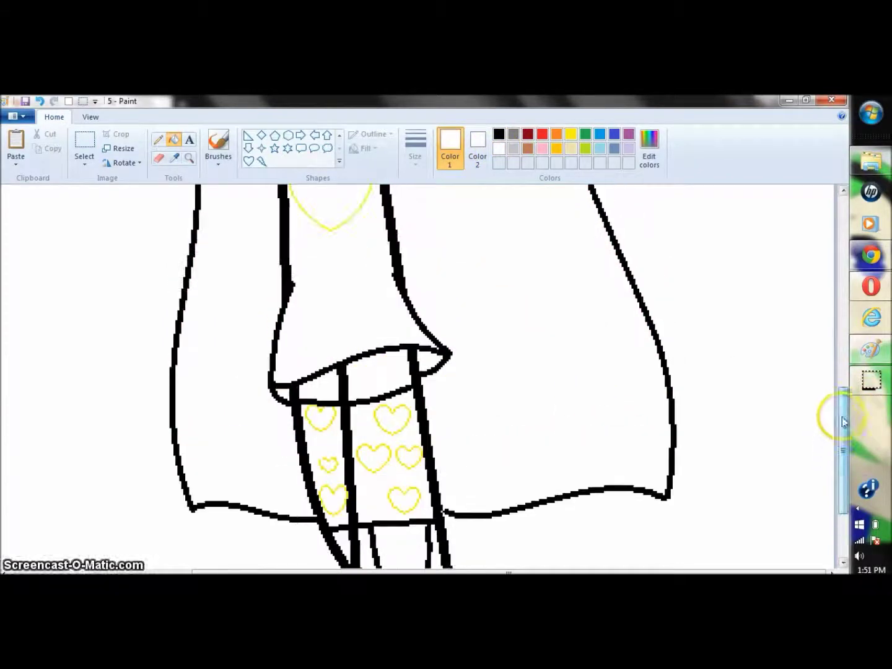
# Step: Switch to YouTube in Chrome, check the Nightcore - Irresistible video, and return to the character's face in Paint
pyautogui.click(870, 254)
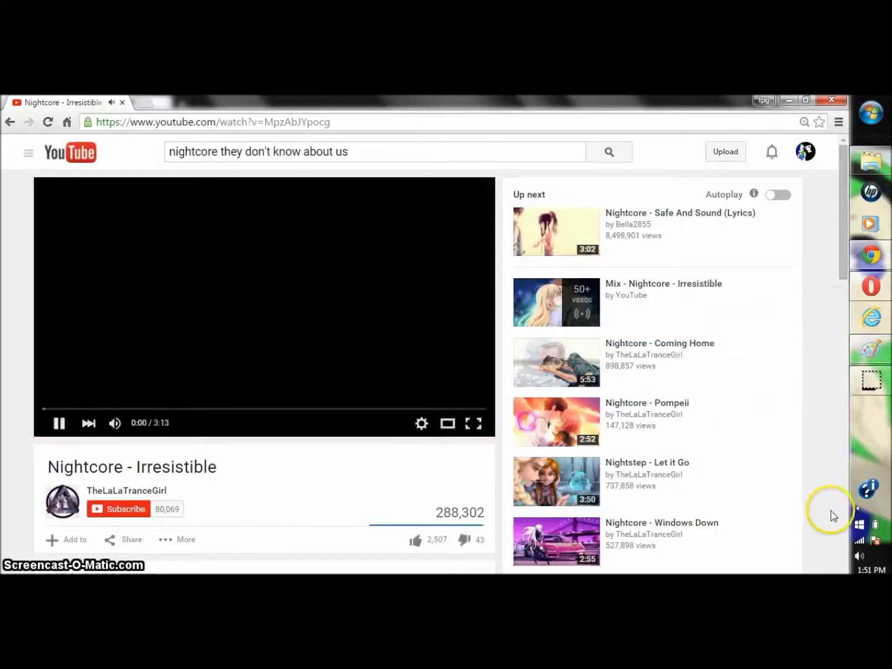
pyautogui.click(558, 502)
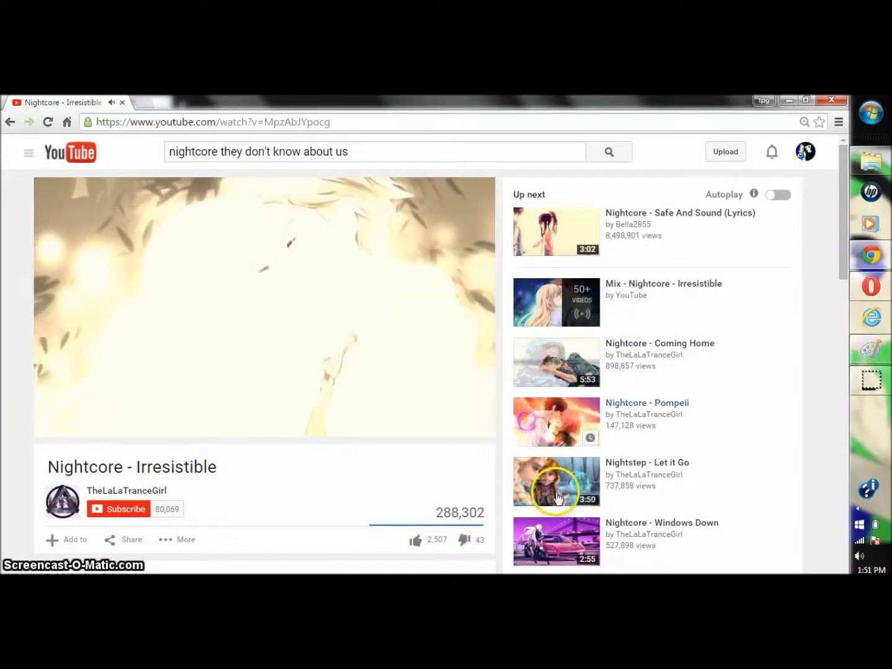
pyautogui.click(885, 349)
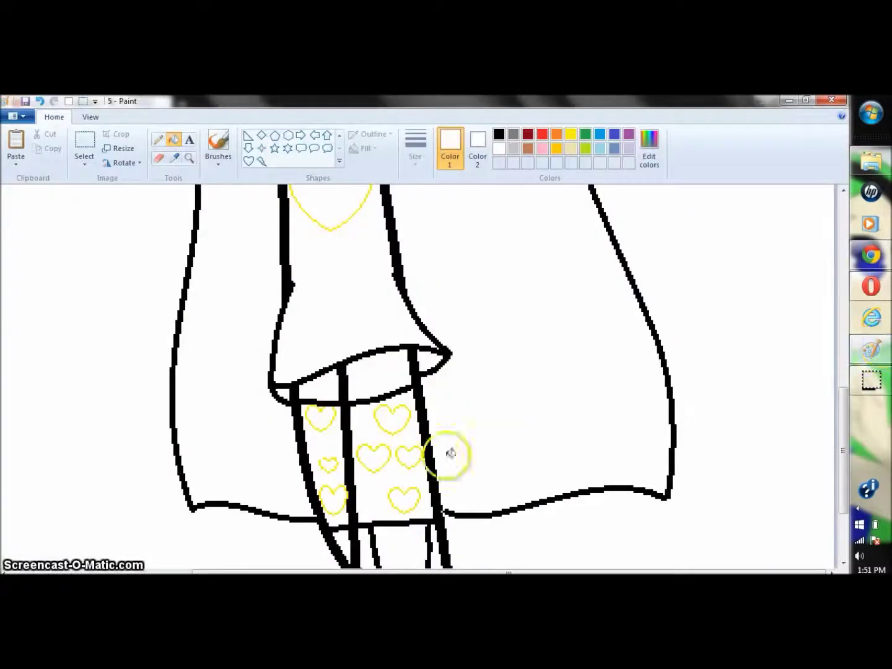
pyautogui.moveTo(836, 466); pyautogui.dragTo(836, 343)
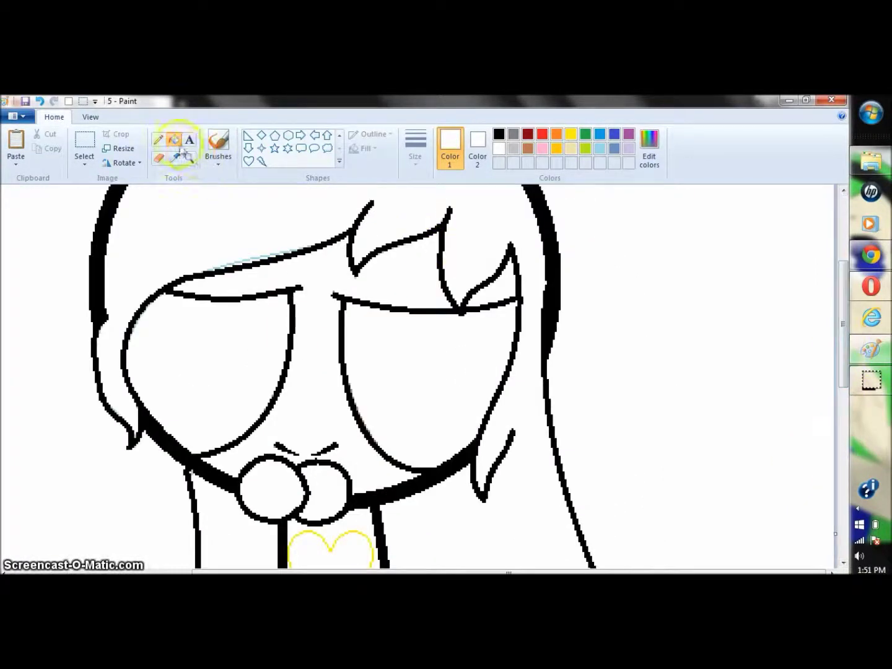
# Step: Fill the hair and face with light turquoise to absorb the blue guide lines, and refill both with white
pyautogui.click(531, 223)
pyautogui.click(429, 250)
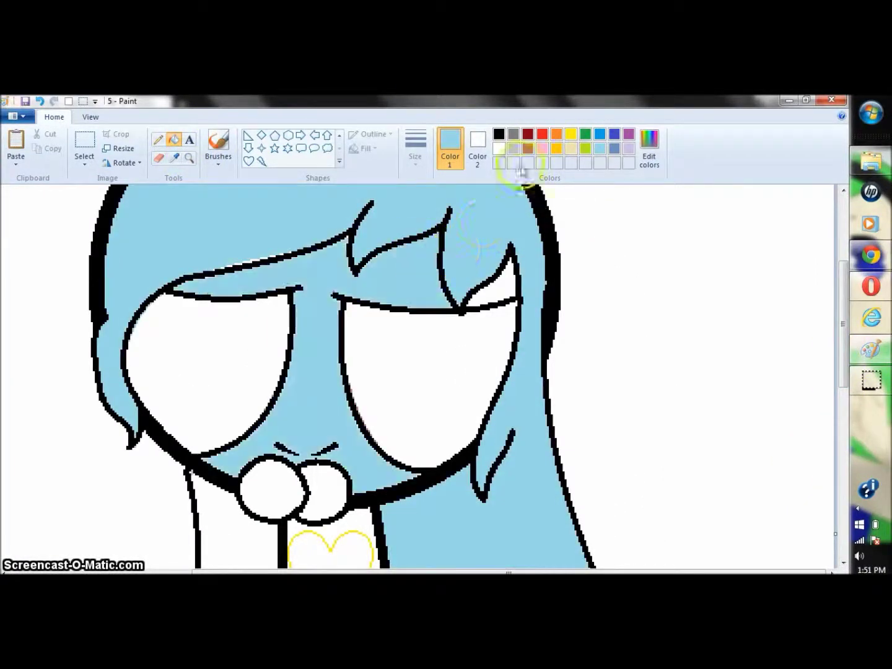
pyautogui.click(499, 148)
pyautogui.click(421, 216)
pyautogui.click(364, 280)
# Step: Fill the face and both eyes with brown to absorb their leftover guide lines
pyautogui.click(527, 148)
pyautogui.click(401, 287)
pyautogui.click(423, 359)
pyautogui.click(205, 392)
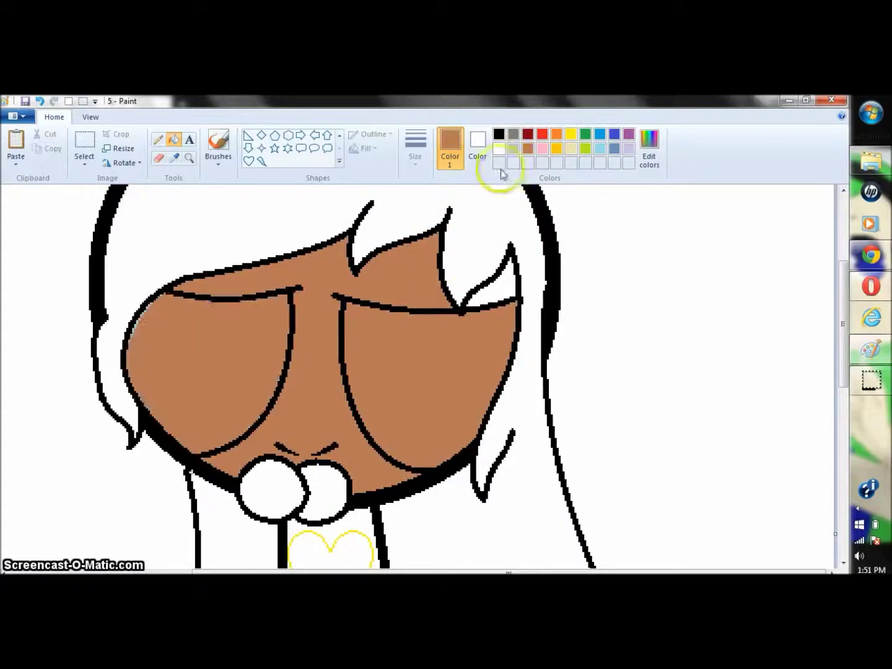
# Step: Refill the face and eyes with white, clearing the last blue traces in the left eye with a light turquoise fill first
pyautogui.click(499, 149)
pyautogui.click(445, 338)
pyautogui.click(400, 288)
pyautogui.click(217, 344)
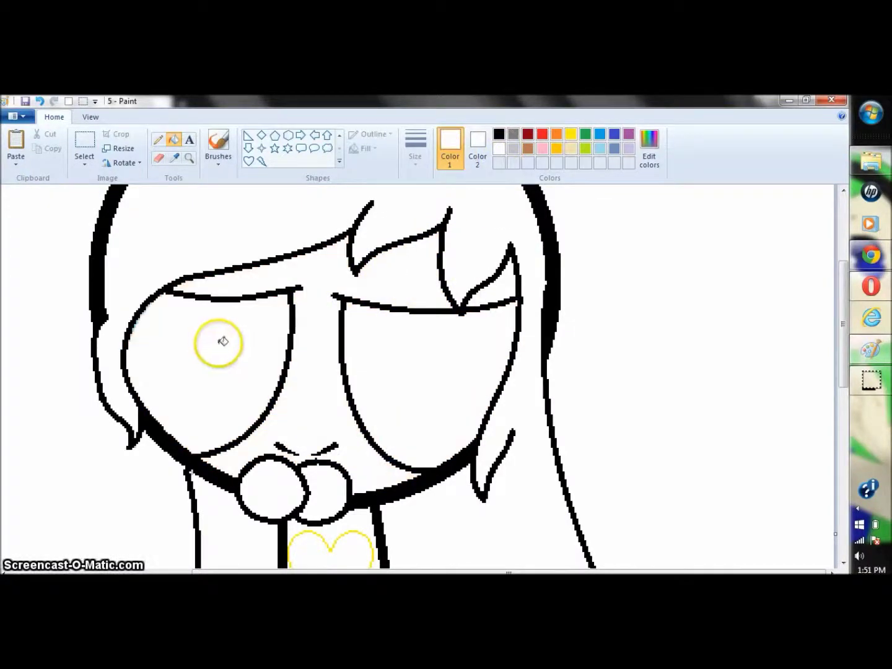
pyautogui.click(599, 149)
pyautogui.click(236, 341)
pyautogui.click(499, 149)
pyautogui.click(239, 338)
# Step: Create a dark purple custom colour for the hearts
pyautogui.moveTo(843, 324); pyautogui.dragTo(842, 432)
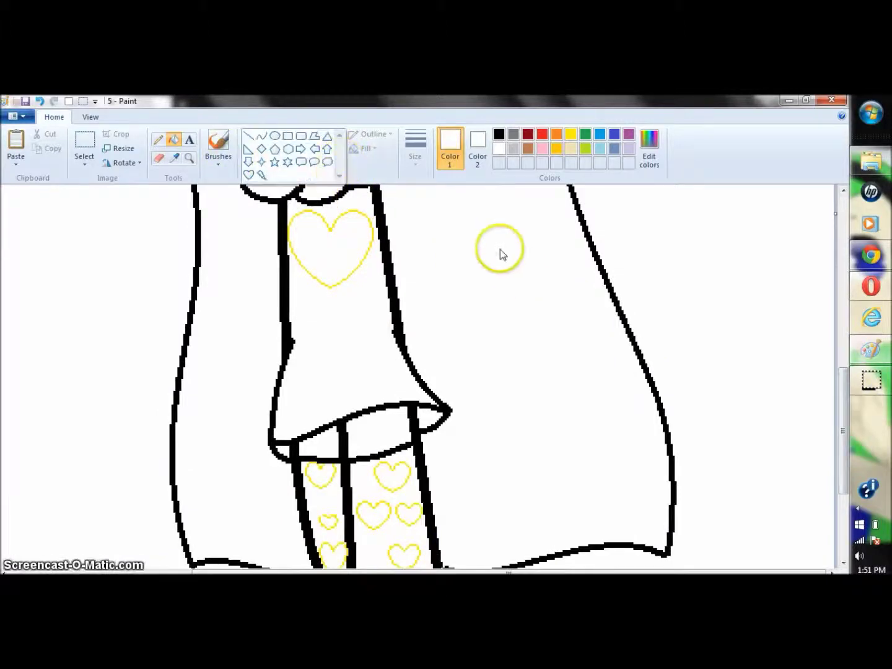
pyautogui.click(649, 147)
pyautogui.click(393, 321)
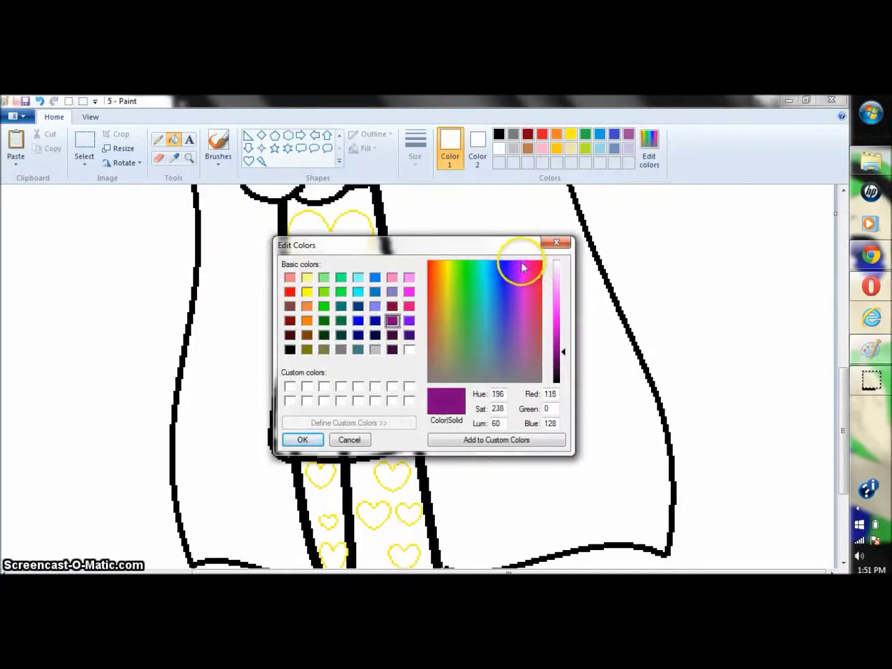
pyautogui.click(302, 439)
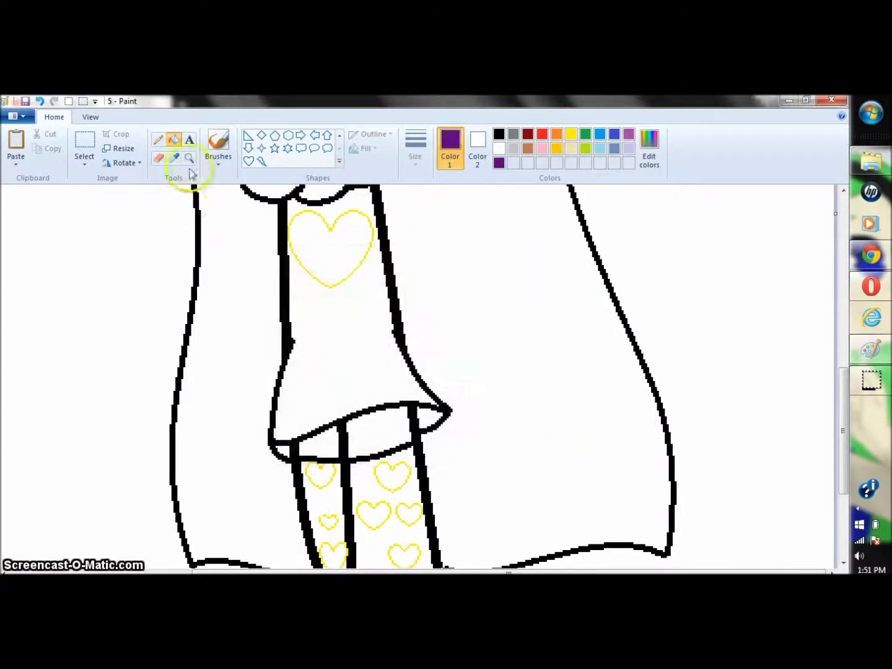
# Step: Try to trace the yellow heart on the dress with a dark purple heart shape
pyautogui.click(189, 159)
pyautogui.click(452, 300)
pyautogui.click(338, 162)
pyautogui.click(248, 176)
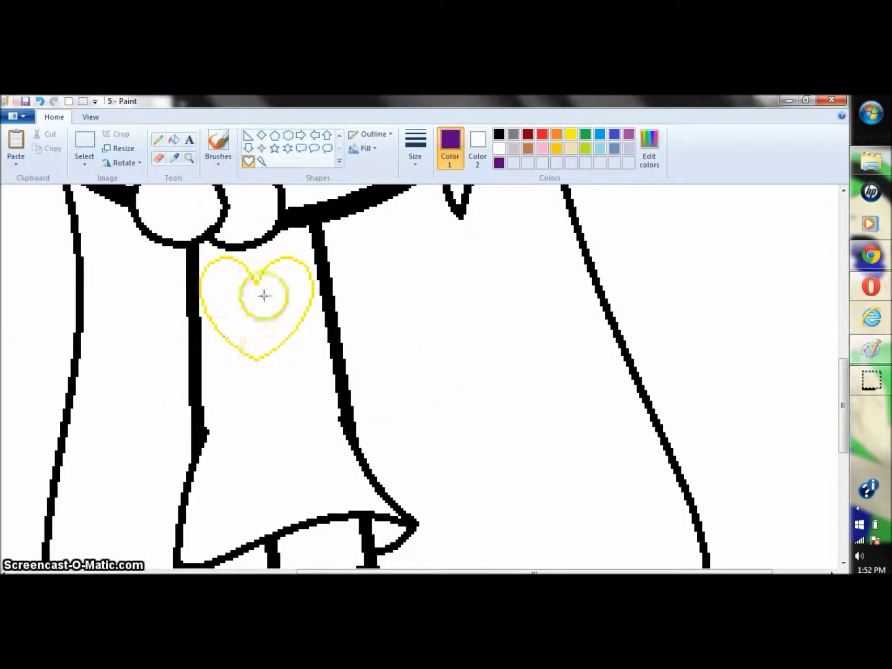
pyautogui.moveTo(204, 275); pyautogui.dragTo(288, 358)
pyautogui.moveTo(302, 274); pyautogui.dragTo(320, 256)
pyautogui.click(42, 102)
pyautogui.click(45, 102)
# Step: Remove the yellow heart on the dress by filling it with yellow and refilling it with white
pyautogui.click(175, 140)
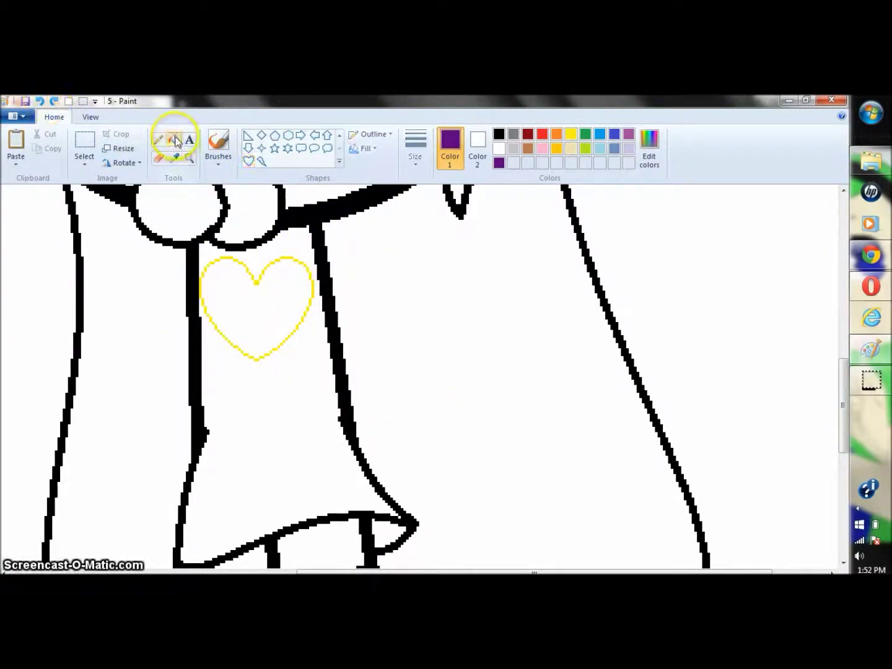
pyautogui.click(272, 300)
pyautogui.click(285, 282)
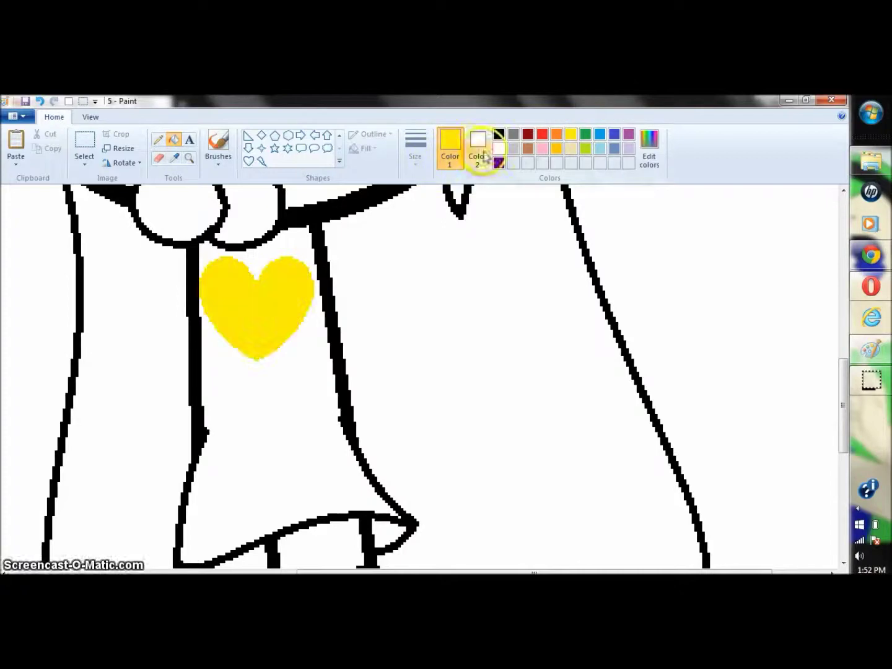
pyautogui.click(500, 150)
pyautogui.click(297, 279)
# Step: Draw a dark purple heart with a thin outline on the chest of the dress
pyautogui.click(248, 162)
pyautogui.click(422, 149)
pyautogui.click(445, 185)
pyautogui.click(499, 162)
pyautogui.moveTo(206, 355); pyautogui.dragTo(318, 258)
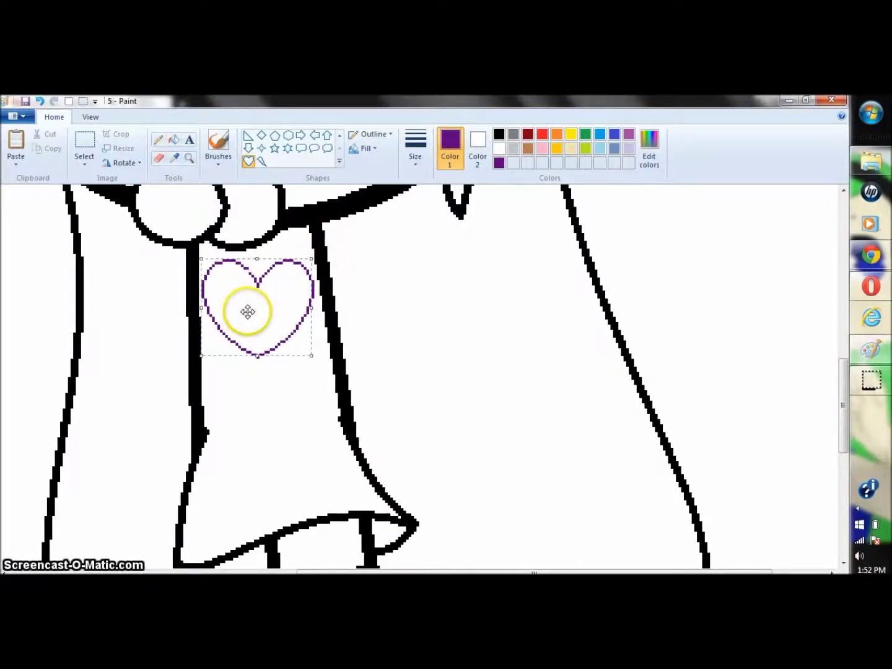
# Step: Close the gap in the chest heart's upper notch with the Pencil and fill the heart with dark purple
pyautogui.click(174, 140)
pyautogui.click(243, 299)
pyautogui.click(39, 101)
pyautogui.click(158, 140)
pyautogui.click(255, 273)
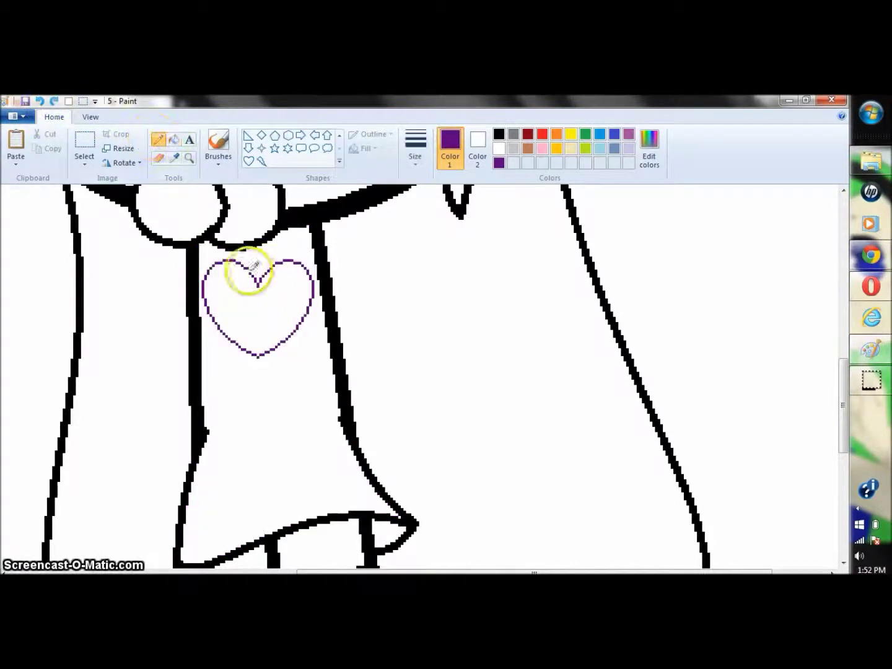
pyautogui.click(174, 140)
pyautogui.click(229, 295)
# Step: Fill the four hearts on the right stocking and the lowest heart on the left stocking with yellow
pyautogui.click(832, 469)
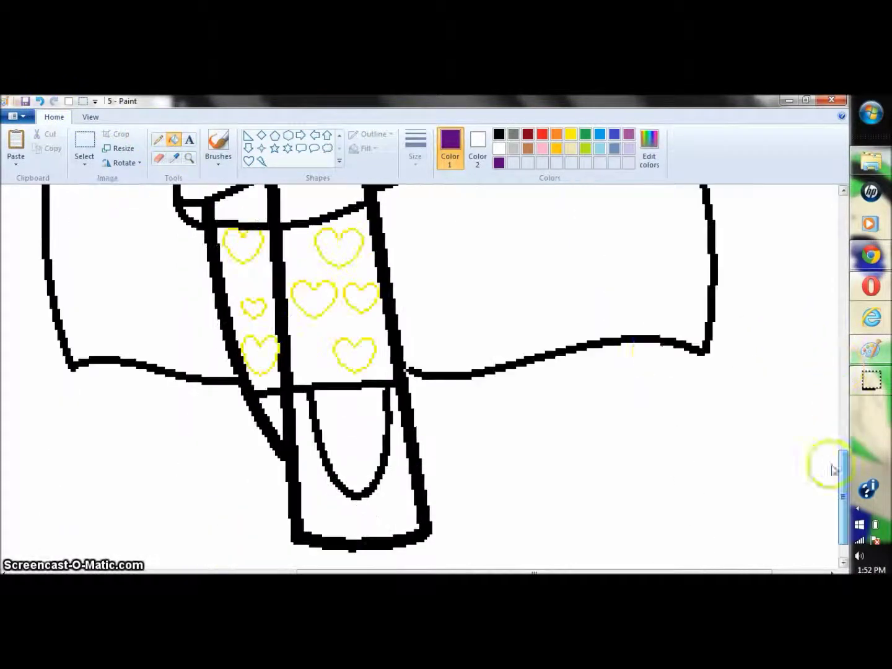
pyautogui.click(570, 134)
pyautogui.click(339, 248)
pyautogui.click(313, 299)
pyautogui.click(360, 298)
pyautogui.click(354, 354)
pyautogui.click(260, 353)
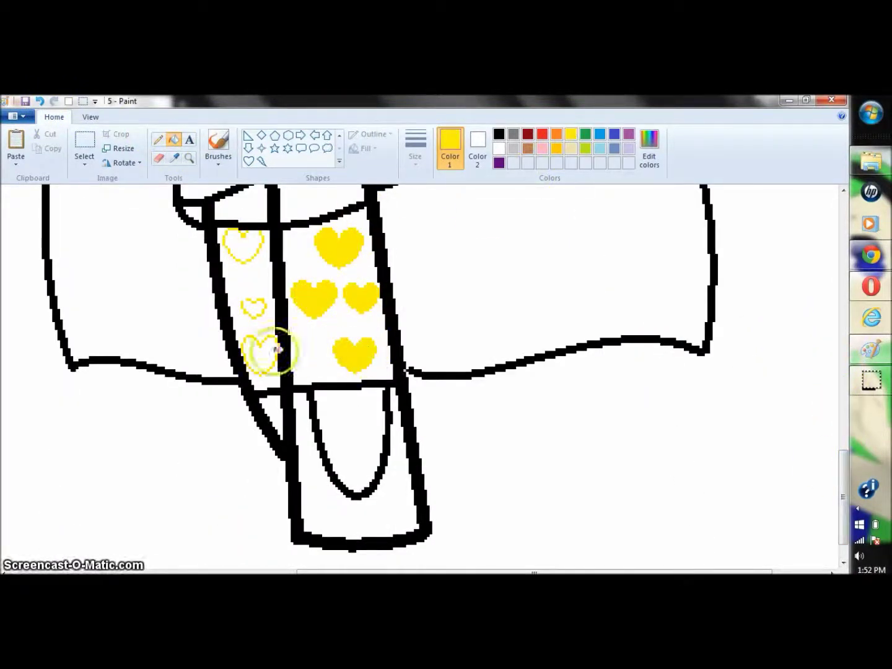
# Step: Close the gap in the left stocking's small heart and fill it and the upper heart with yellow
pyautogui.click(261, 306)
pyautogui.click(40, 102)
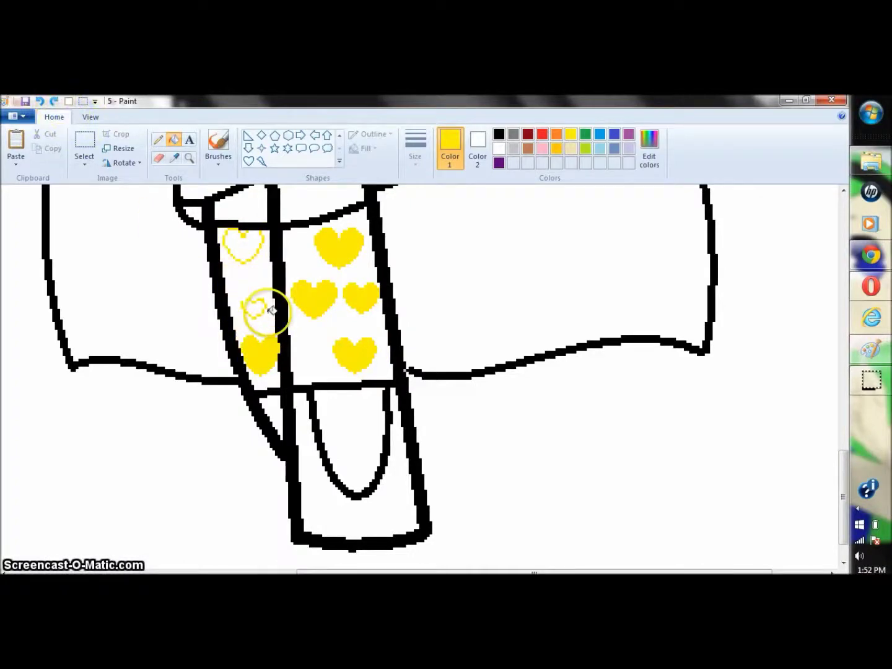
pyautogui.click(160, 148)
pyautogui.click(251, 297)
pyautogui.click(174, 139)
pyautogui.click(240, 244)
pyautogui.click(255, 305)
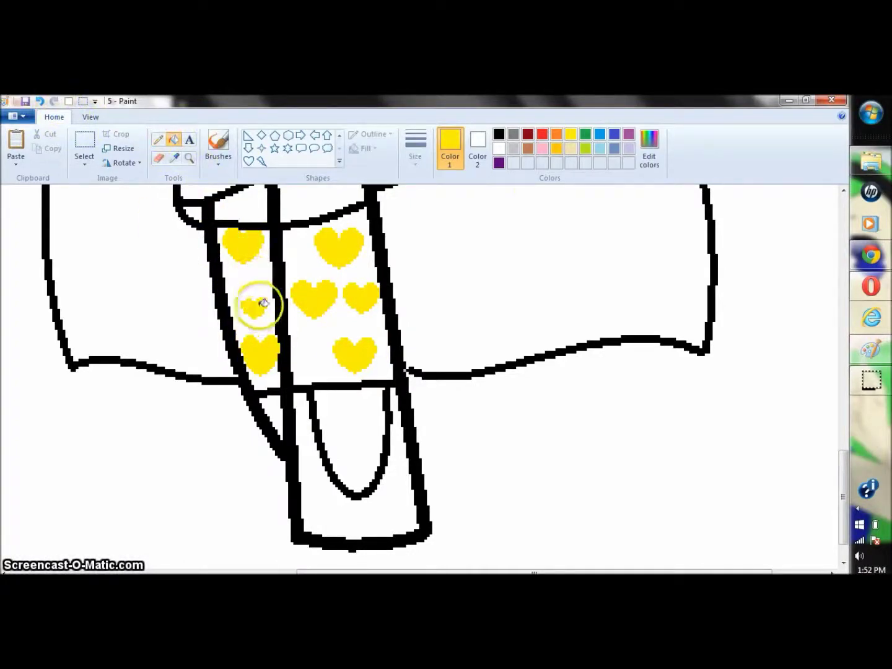
# Step: Recolour all the hearts on both stockings with dark purple
pyautogui.click(499, 162)
pyautogui.click(354, 237)
pyautogui.click(371, 291)
pyautogui.click(313, 297)
pyautogui.click(354, 354)
pyautogui.click(259, 353)
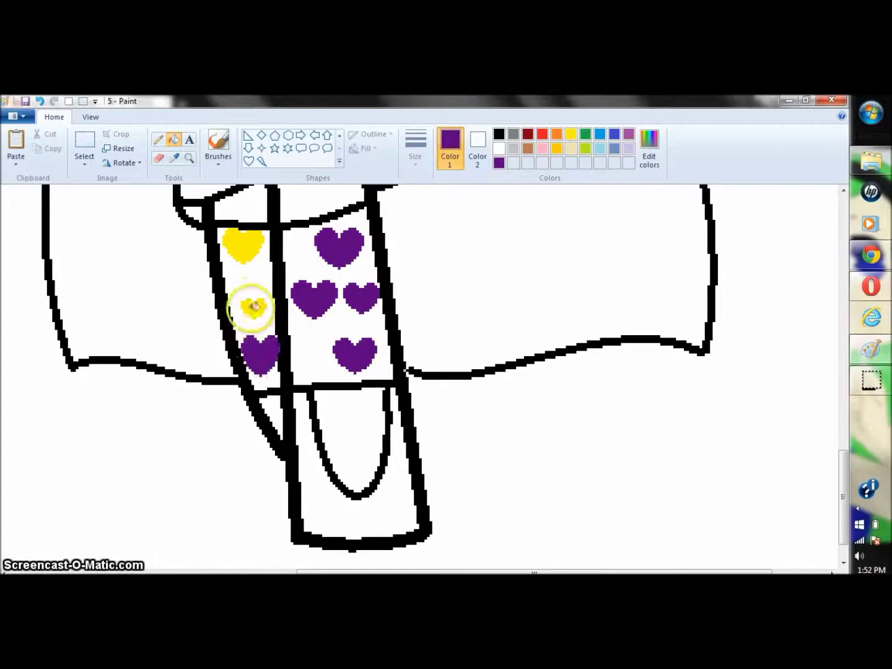
pyautogui.click(253, 307)
pyautogui.click(242, 245)
# Step: Create a bright purple with RGB 191, 23, 255 and fill the stockings around the hearts and the shoe opening
pyautogui.click(661, 146)
pyautogui.moveTo(565, 349); pyautogui.dragTo(565, 321)
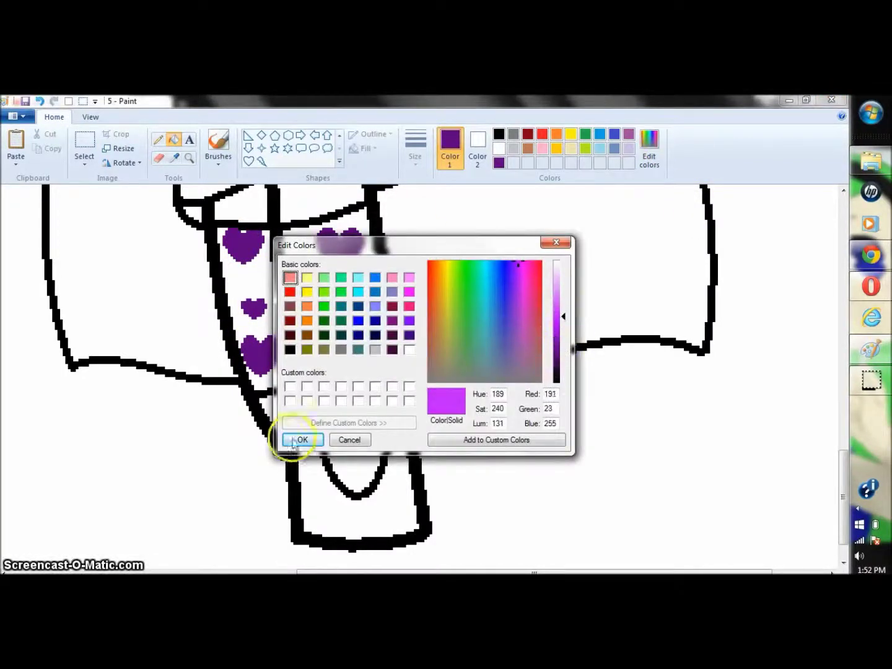
pyautogui.click(302, 439)
pyautogui.click(298, 364)
pyautogui.click(255, 275)
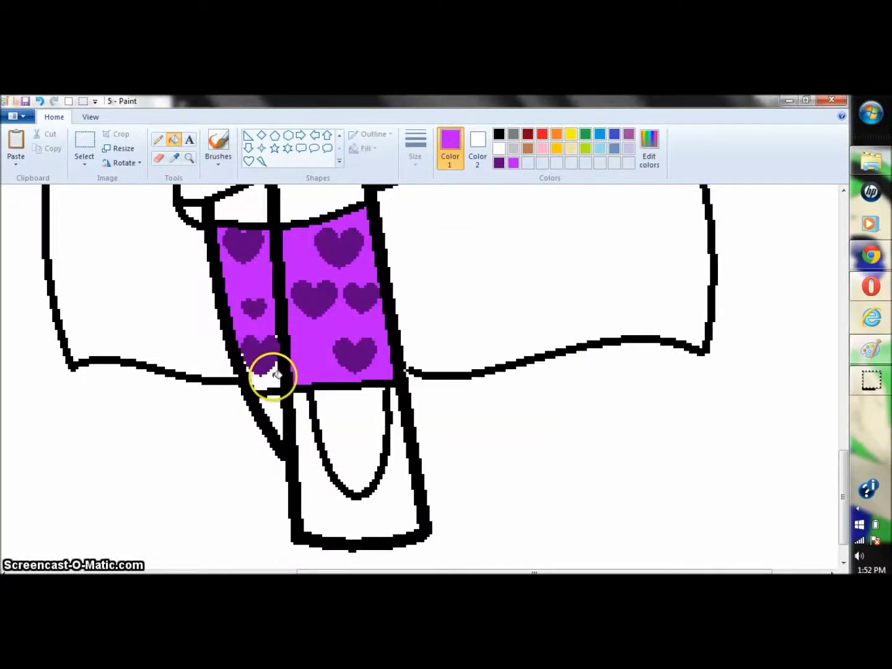
pyautogui.click(361, 422)
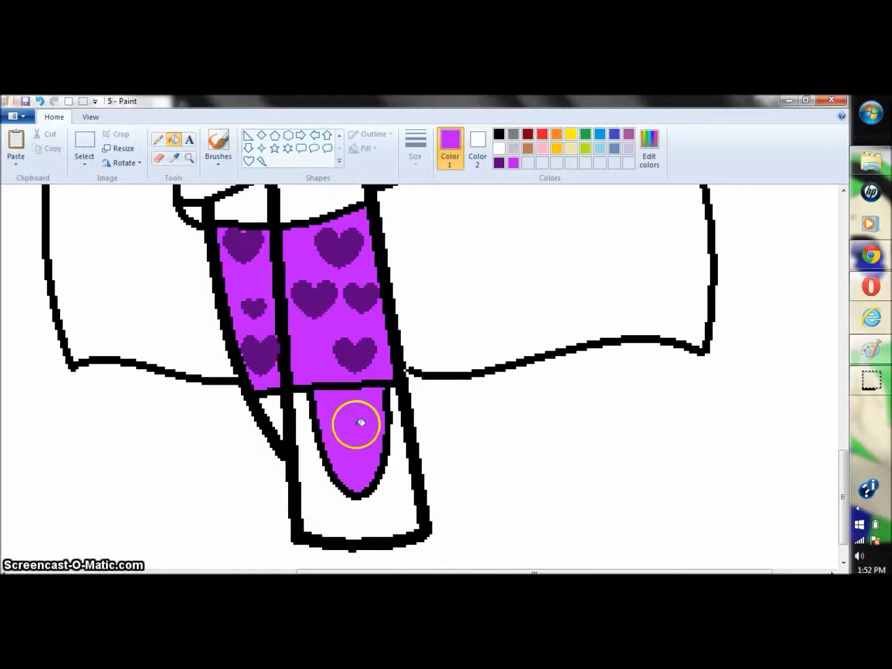
# Step: Create a light lilac custom colour and fill both shoes with it
pyautogui.click(650, 159)
pyautogui.click(560, 282)
pyautogui.click(302, 440)
pyautogui.click(309, 477)
pyautogui.click(270, 418)
# Step: Draw a light lilac curve just inside the outer edge of each eye
pyautogui.moveTo(843, 520); pyautogui.dragTo(845, 330)
pyautogui.click(189, 158)
pyautogui.click(399, 333)
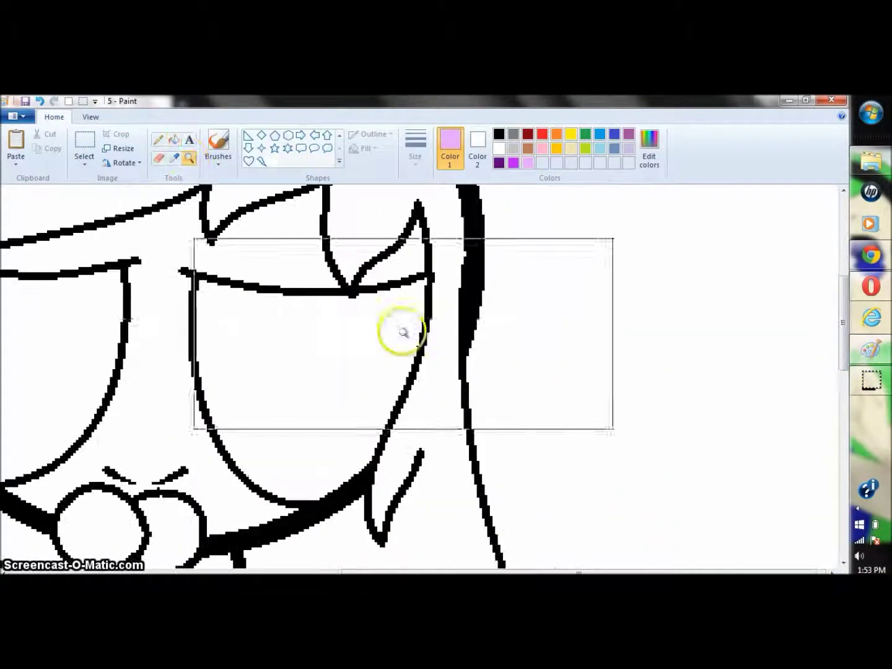
pyautogui.click(340, 135)
pyautogui.click(261, 135)
pyautogui.moveTo(401, 287); pyautogui.dragTo(386, 427)
pyautogui.click(410, 321)
pyautogui.click(409, 361)
pyautogui.moveTo(380, 570); pyautogui.dragTo(259, 570)
pyautogui.moveTo(156, 277)
pyautogui.mouseDown()
pyautogui.moveTo(143, 303)
pyautogui.moveTo(144, 426)
pyautogui.mouseUp()
pyautogui.moveTo(153, 309); pyautogui.dragTo(117, 369)
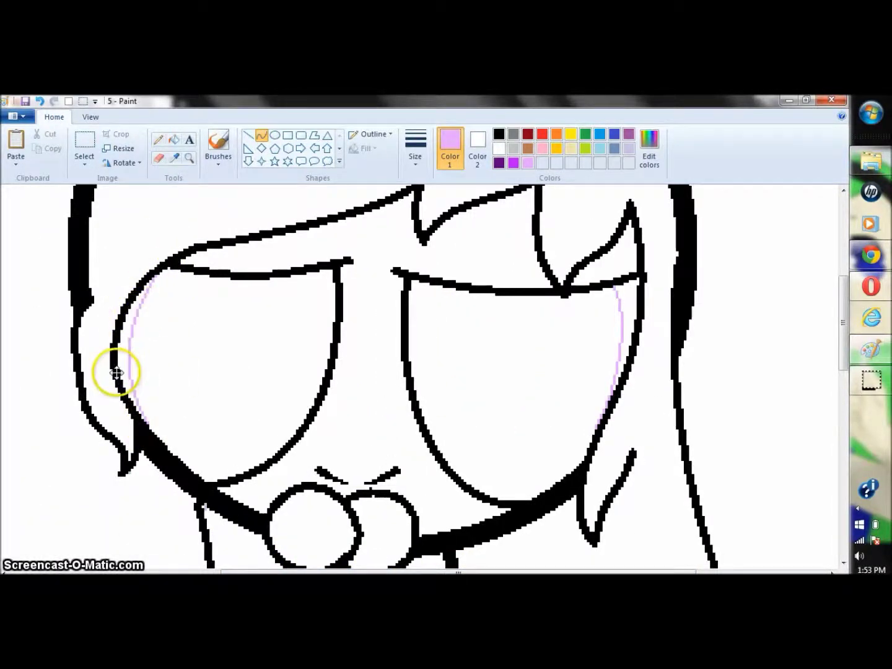
# Step: Fill both eyes with light lilac up to the curves
pyautogui.click(174, 140)
pyautogui.click(212, 321)
pyautogui.click(518, 346)
# Step: Draw a bright purple curve down the middle of each eye, bowing towards its outer side
pyautogui.click(261, 135)
pyautogui.moveTo(487, 410); pyautogui.dragTo(510, 483)
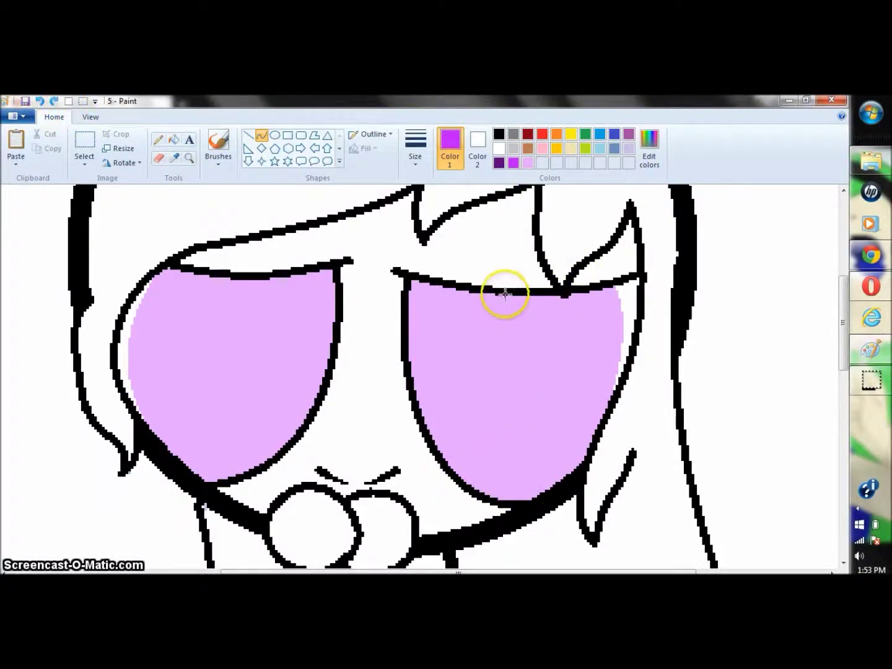
pyautogui.moveTo(486, 441); pyautogui.dragTo(456, 472)
pyautogui.moveTo(538, 372); pyautogui.dragTo(561, 426)
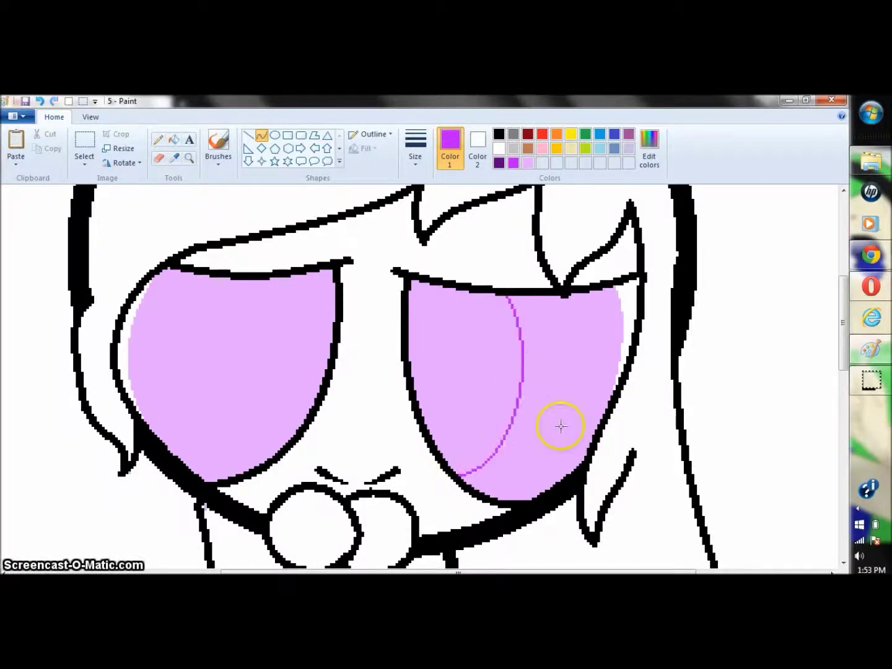
pyautogui.moveTo(274, 450); pyautogui.dragTo(274, 456)
pyautogui.click(203, 333)
pyautogui.click(241, 445)
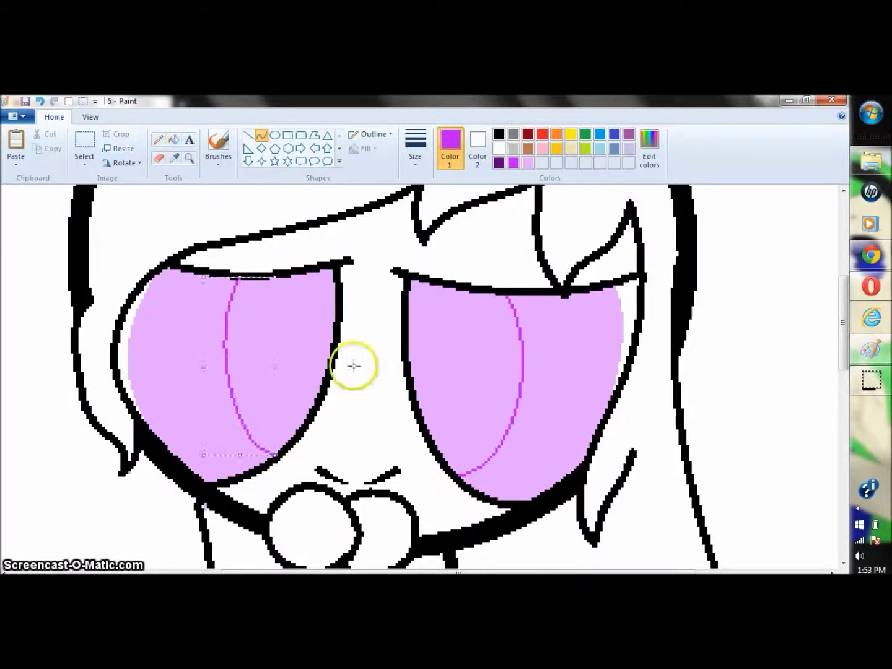
# Step: Fill the inner half of each eye with bright purple
pyautogui.click(174, 140)
pyautogui.click(288, 340)
pyautogui.click(472, 351)
# Step: Draw a round highlight in each eye's bright purple area, white in the right eye and light grey in the left
pyautogui.click(499, 149)
pyautogui.click(274, 133)
pyautogui.moveTo(273, 350); pyautogui.dragTo(448, 338)
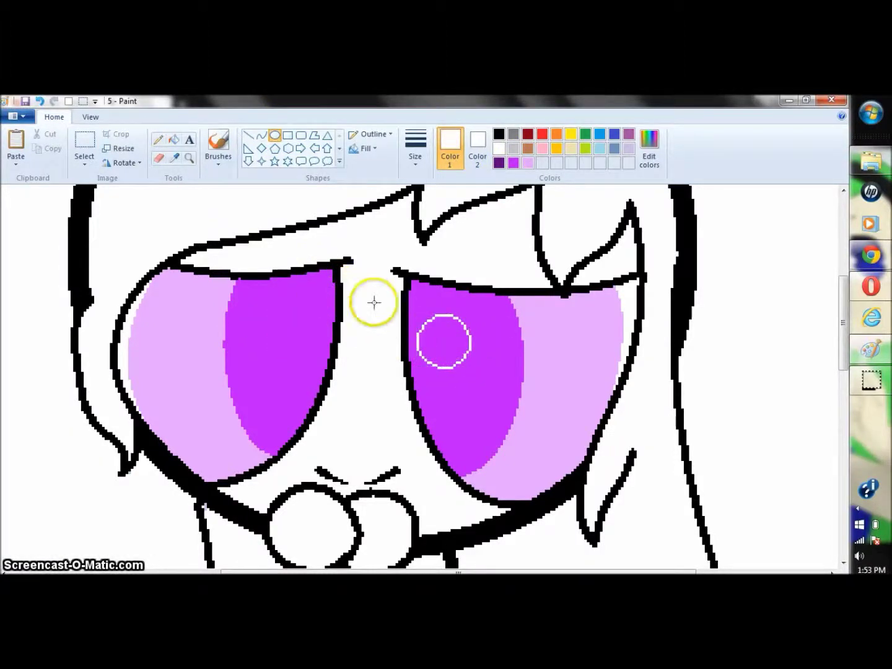
pyautogui.click(513, 148)
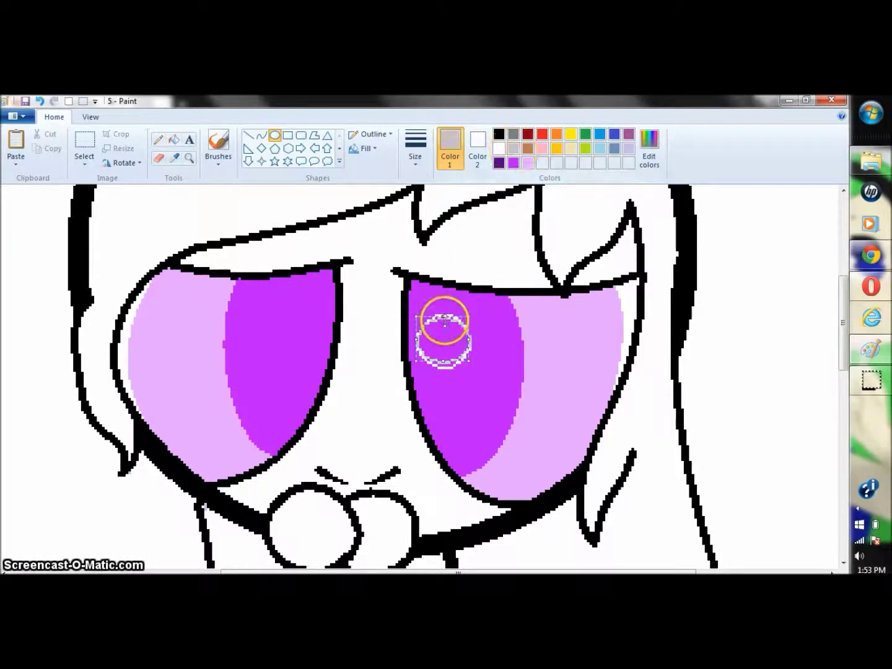
pyautogui.moveTo(446, 346); pyautogui.dragTo(295, 332)
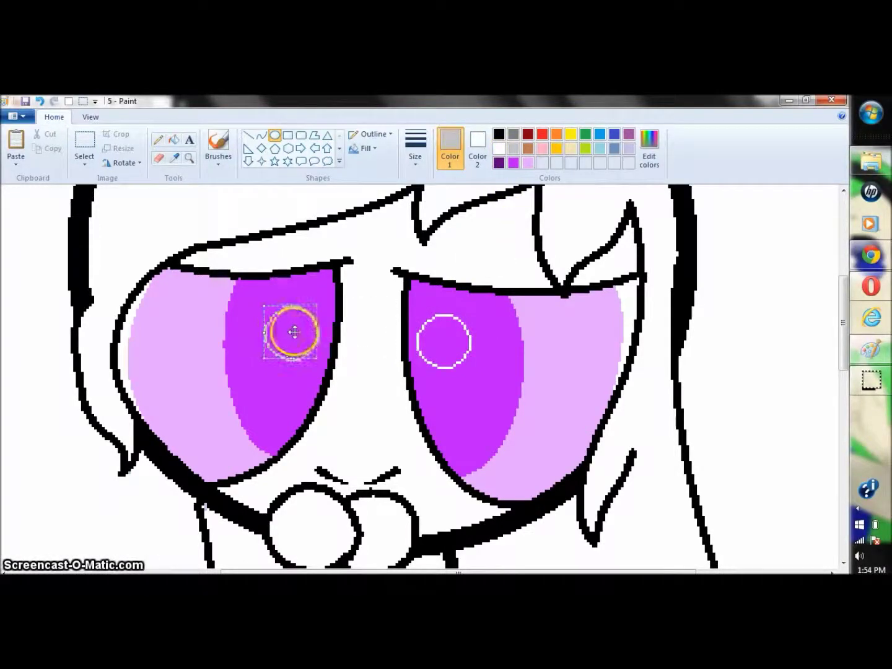
# Step: Fill the round highlights in both eyes with white
pyautogui.click(175, 140)
pyautogui.click(284, 326)
pyautogui.click(499, 148)
pyautogui.click(436, 340)
pyautogui.click(276, 336)
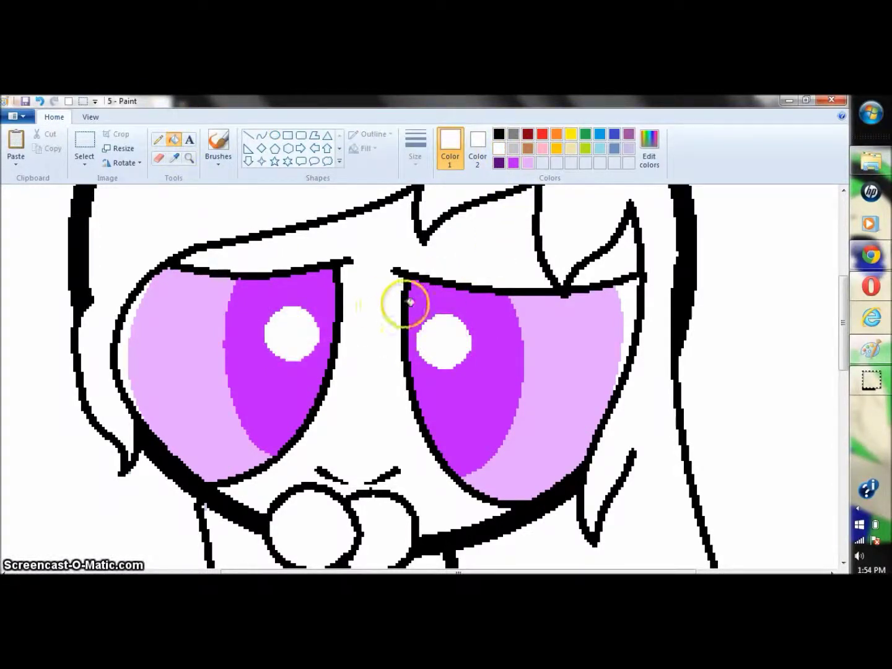
# Step: Create a medium purple from the light lilac and fill the dress around the heart with it
pyautogui.moveTo(842, 356); pyautogui.dragTo(842, 446)
pyautogui.click(527, 162)
pyautogui.click(649, 149)
pyautogui.moveTo(562, 286); pyautogui.dragTo(558, 296)
pyautogui.click(302, 439)
pyautogui.click(390, 437)
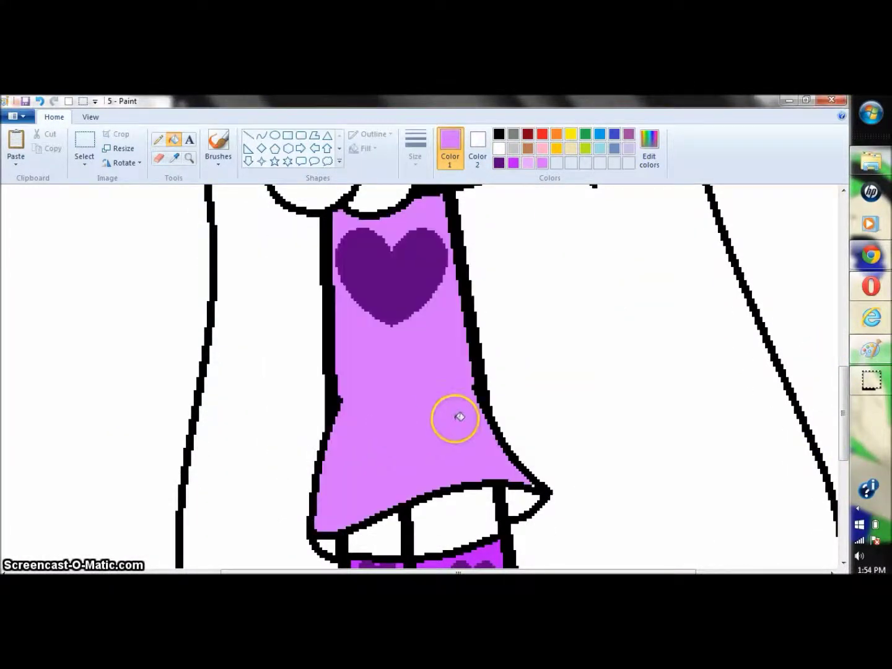
# Step: Refill the dress with light lilac and fill the underside of its hem corner with medium purple
pyautogui.moveTo(843, 409)
pyautogui.mouseDown()
pyautogui.moveTo(843, 510)
pyautogui.moveTo(842, 404)
pyautogui.mouseUp()
pyautogui.click(527, 472)
pyautogui.click(528, 162)
pyautogui.click(421, 348)
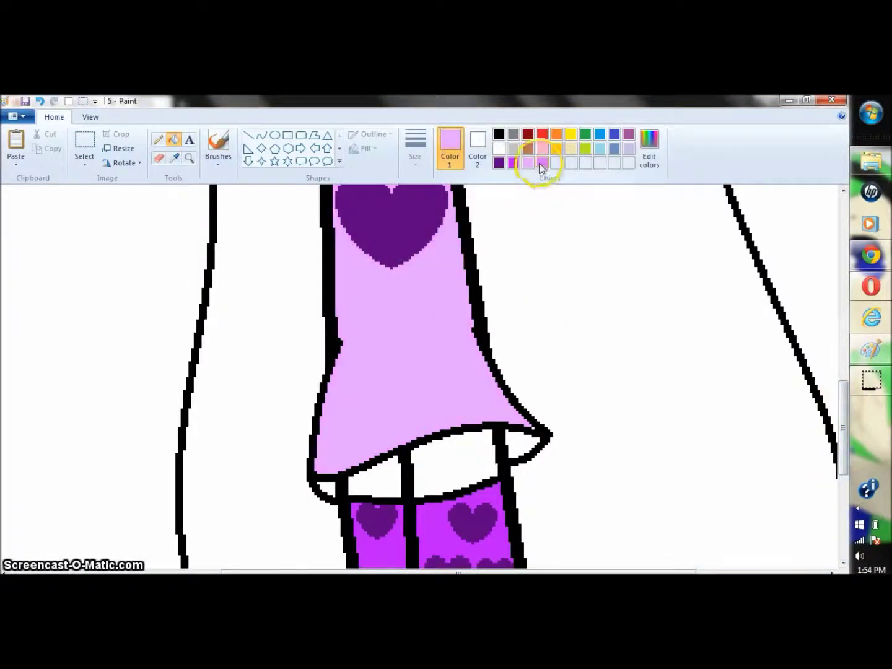
pyautogui.click(522, 442)
# Step: Create a pale lilac with RGB 240, 202, 255 and fill the character's hair with it
pyautogui.moveTo(842, 427); pyautogui.dragTo(832, 342)
pyautogui.click(649, 147)
pyautogui.moveTo(573, 301); pyautogui.dragTo(561, 269)
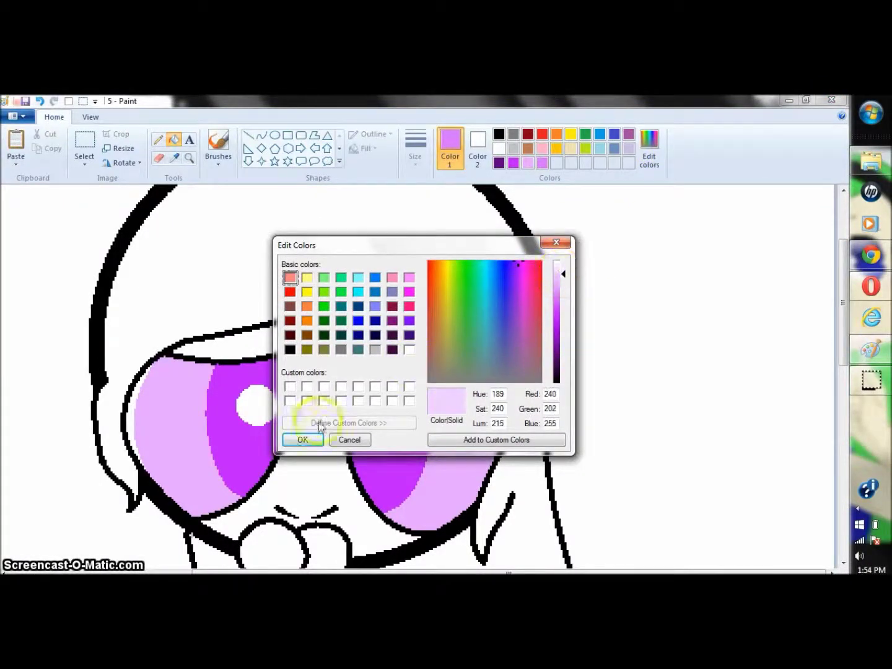
pyautogui.click(302, 439)
pyautogui.click(290, 252)
pyautogui.moveTo(844, 336); pyautogui.dragTo(846, 308)
pyautogui.click(262, 442)
# Step: Create a peach skin colour with RGB 255, 230, 204 and fill the face with it
pyautogui.click(649, 152)
pyautogui.click(306, 320)
pyautogui.moveTo(561, 313); pyautogui.dragTo(563, 278)
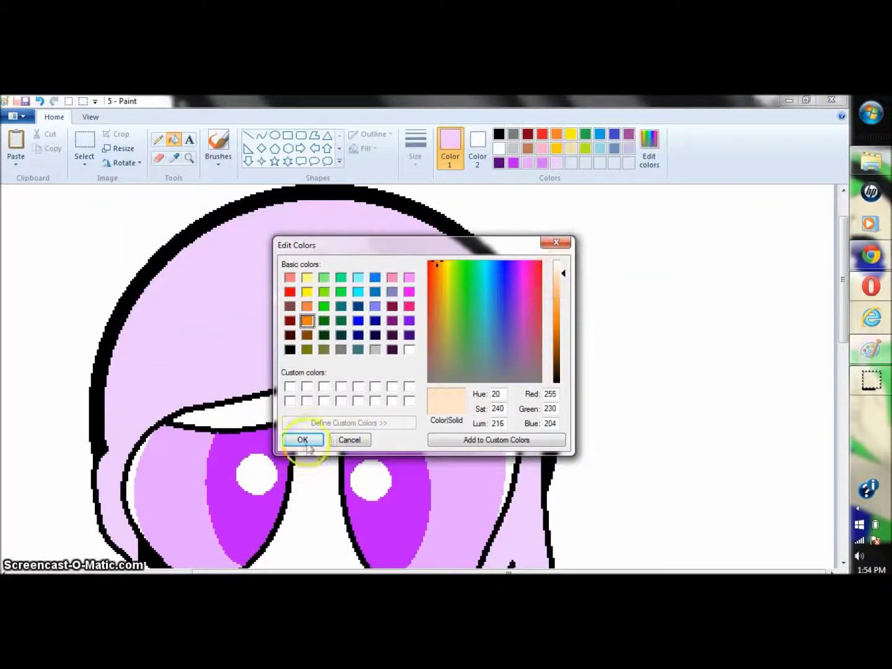
pyautogui.click(302, 439)
pyautogui.click(338, 468)
# Step: Fill both hands and the bare legs above the stockings with the peach skin colour
pyautogui.scroll(-5, 812, 365)
pyautogui.click(273, 370)
pyautogui.click(327, 367)
pyautogui.moveTo(842, 347); pyautogui.dragTo(841, 454)
pyautogui.click(384, 323)
pyautogui.click(318, 329)
# Step: Create a bright purple with RGB 209, 26, 255 as the drawing colour
pyautogui.click(649, 152)
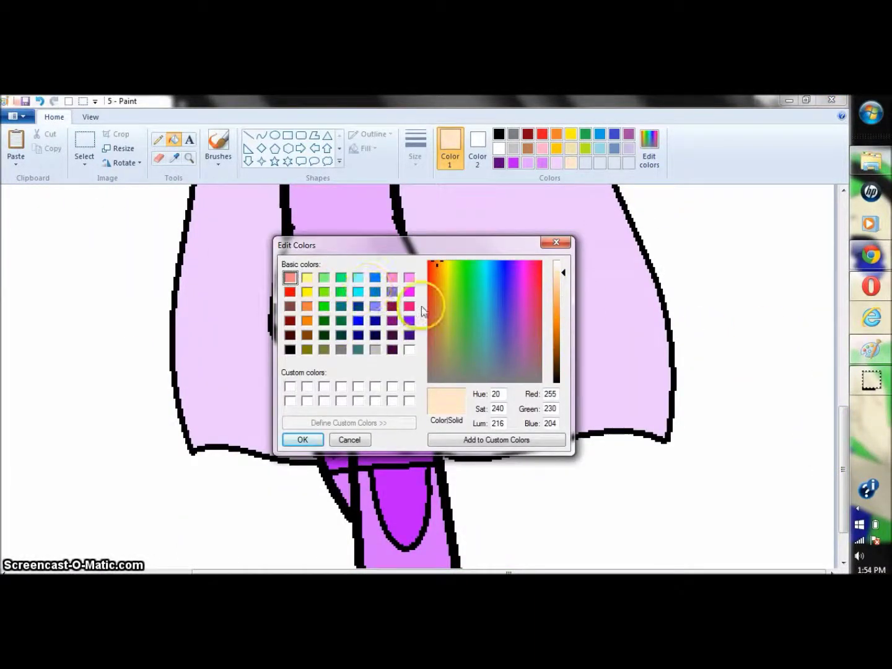
pyautogui.click(393, 321)
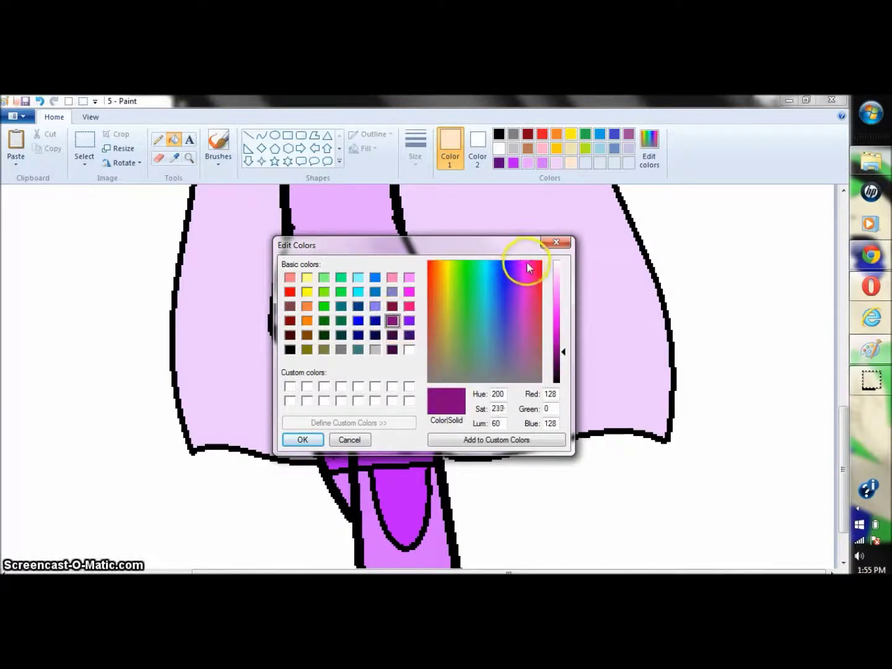
pyautogui.moveTo(565, 354); pyautogui.dragTo(562, 317)
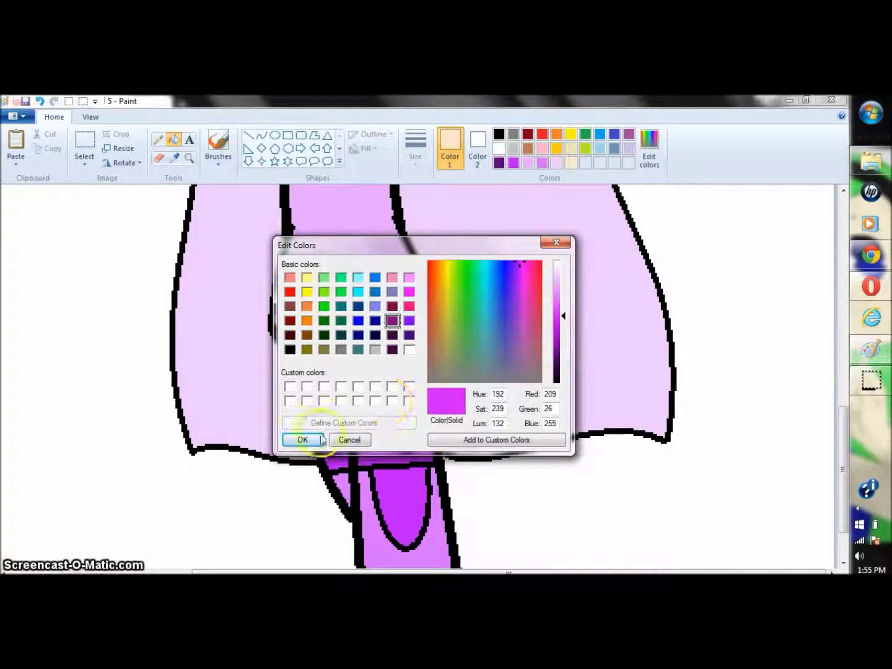
pyautogui.click(302, 440)
# Step: Draw a long, curved highlight strand outline in bright purple on the hair beside the dress
pyautogui.scroll(10, 832, 513)
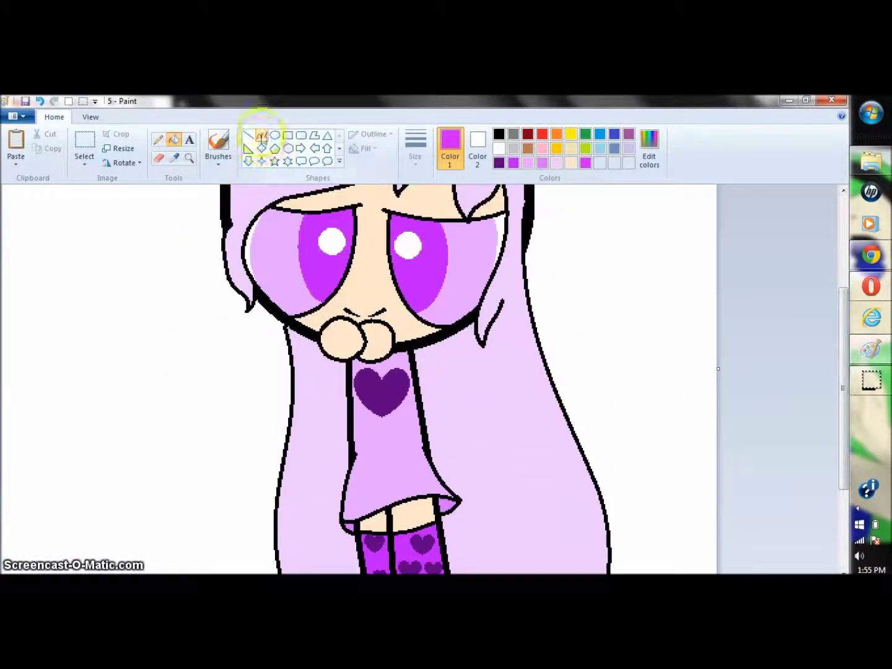
pyautogui.click(261, 135)
pyautogui.moveTo(558, 542); pyautogui.dragTo(566, 549)
pyautogui.click(490, 497)
pyautogui.click(590, 425)
pyautogui.click(670, 454)
pyautogui.moveTo(454, 358); pyautogui.dragTo(563, 544)
pyautogui.click(422, 435)
pyautogui.moveTo(423, 434); pyautogui.dragTo(576, 474)
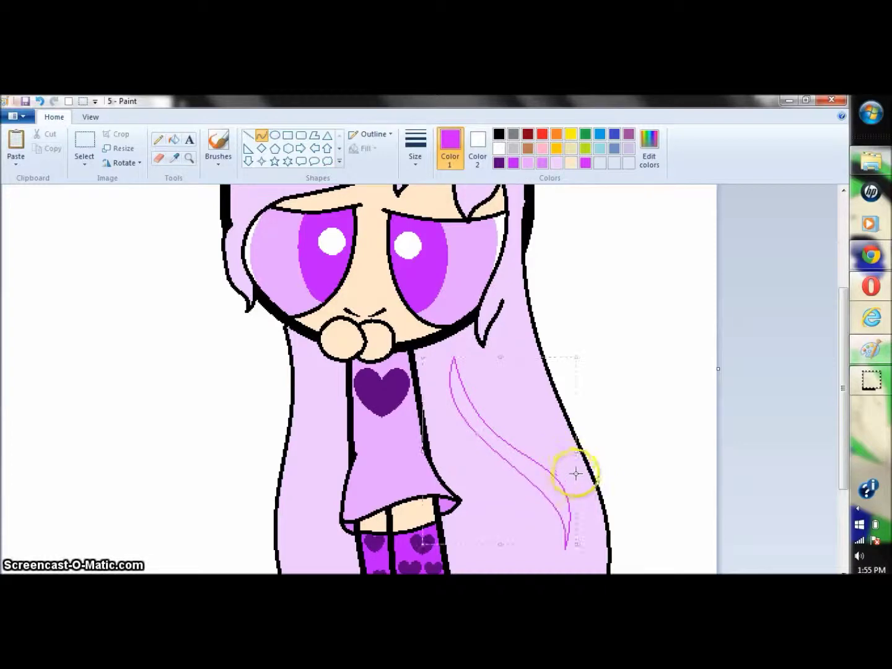
# Step: Draw a second curved highlight strand outline in bright purple on the crown of the hair above the fringe
pyautogui.moveTo(842, 408); pyautogui.dragTo(843, 317)
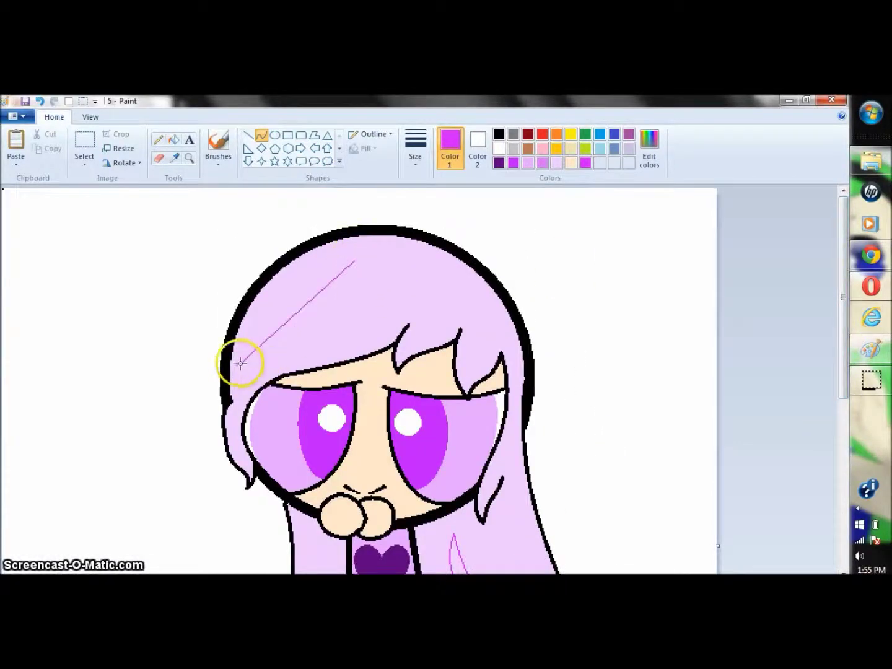
pyautogui.moveTo(330, 269); pyautogui.dragTo(257, 289)
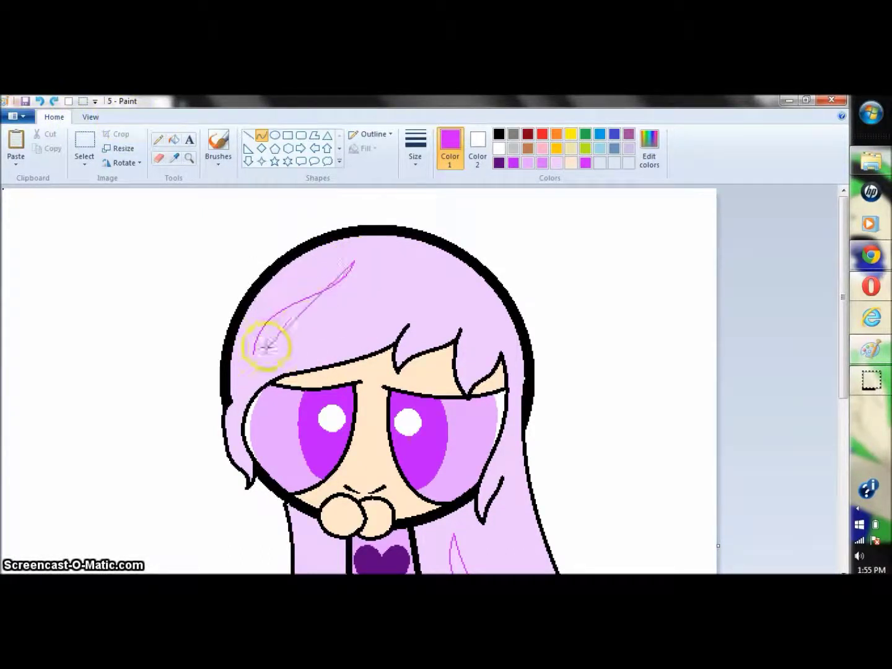
pyautogui.moveTo(252, 354); pyautogui.dragTo(361, 333)
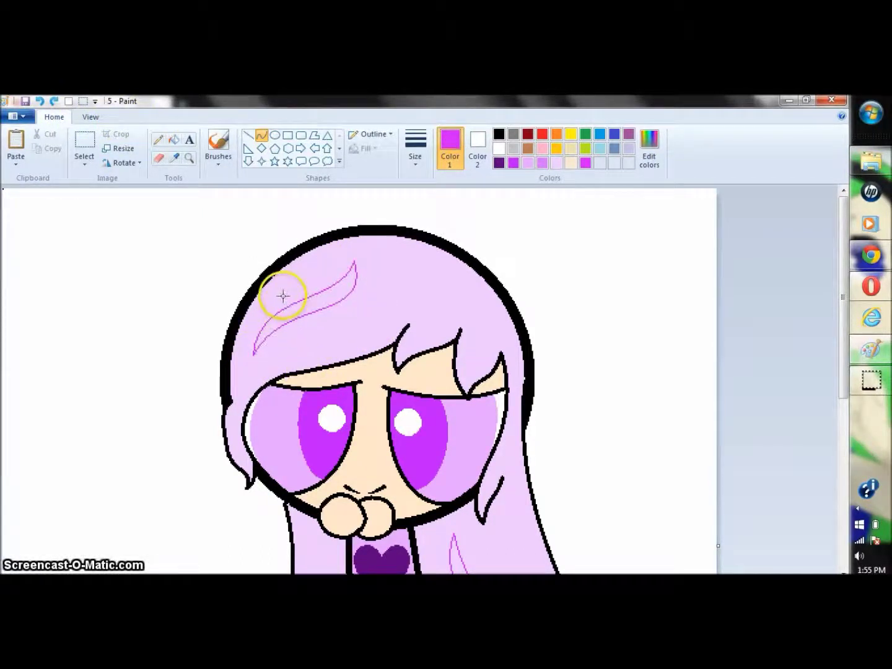
# Step: Fill both hair highlight strands with the bright purple
pyautogui.click(325, 302)
pyautogui.moveTo(844, 334); pyautogui.dragTo(844, 450)
pyautogui.click(502, 392)
pyautogui.moveTo(840, 403); pyautogui.dragTo(839, 312)
# Step: Sample the hair's pale lilac and fill both highlight strands with it to remove them
pyautogui.click(158, 142)
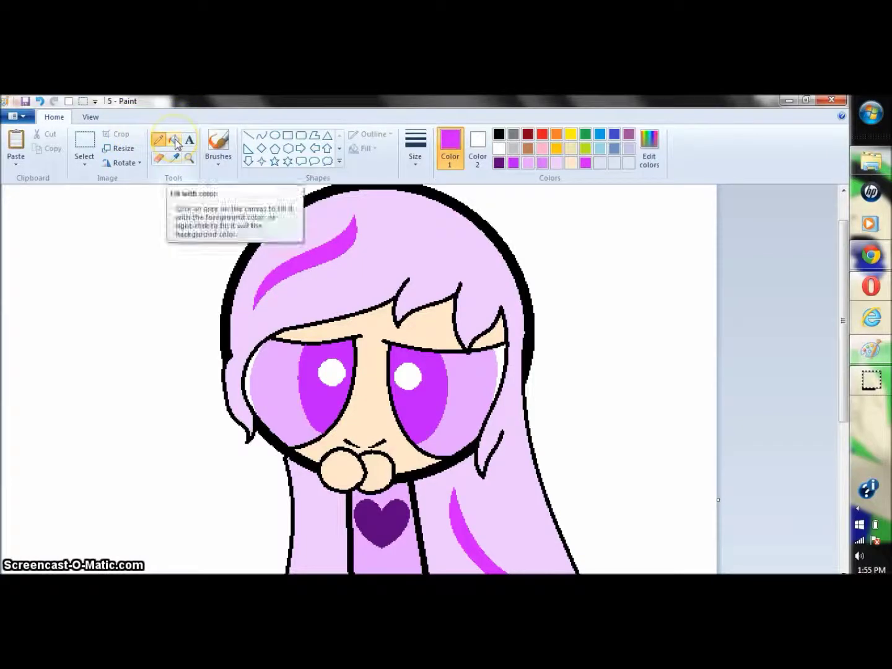
pyautogui.click(175, 157)
pyautogui.click(344, 240)
pyautogui.click(467, 528)
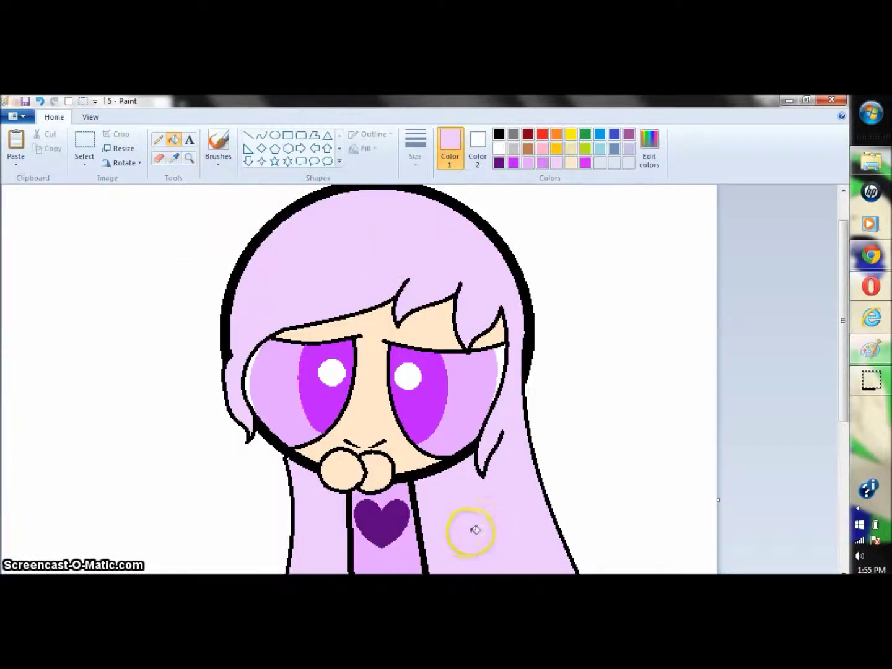
# Step: Set the Curve tool to black with a thicker line, undoing a thin trial curve beside the head
pyautogui.moveTo(844, 380); pyautogui.dragTo(862, 359)
pyautogui.click(261, 135)
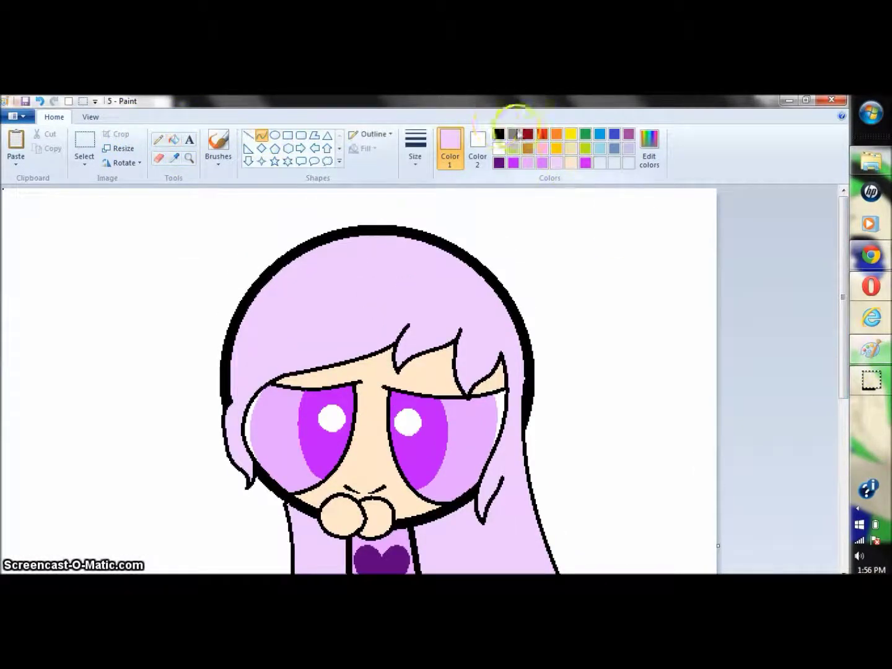
pyautogui.moveTo(437, 234)
pyautogui.mouseDown()
pyautogui.moveTo(549, 259)
pyautogui.moveTo(603, 367)
pyautogui.mouseUp()
pyautogui.moveTo(500, 225)
pyautogui.mouseDown()
pyautogui.moveTo(579, 247)
pyautogui.moveTo(554, 388)
pyautogui.mouseUp()
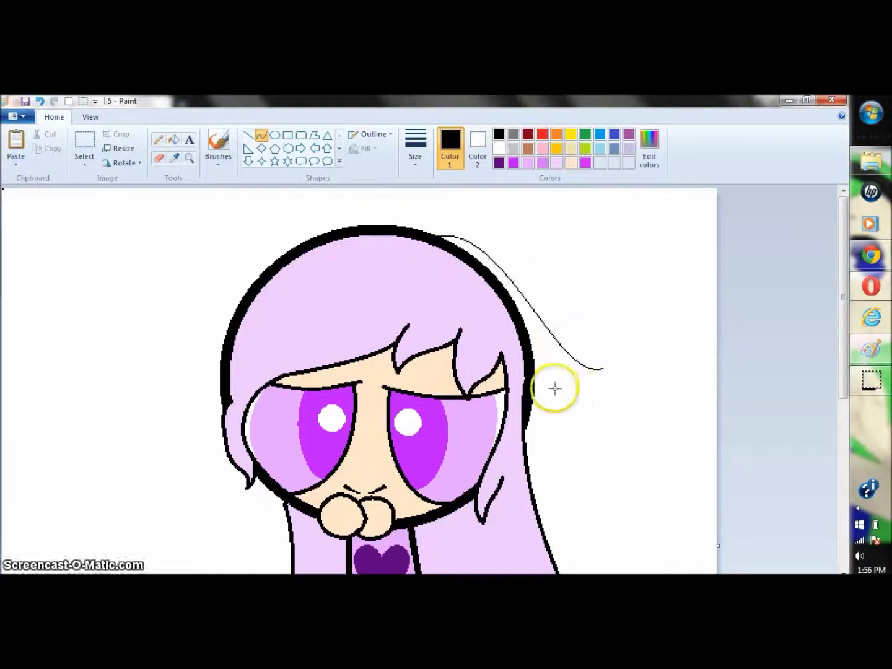
pyautogui.hotkey('ctrl', 'z')
pyautogui.click(414, 156)
pyautogui.click(423, 209)
# Step: Try to draw a large black bow outline on the head's upper right side, and undo it
pyautogui.moveTo(399, 224)
pyautogui.mouseDown()
pyautogui.moveTo(548, 215)
pyautogui.moveTo(655, 254)
pyautogui.mouseUp()
pyautogui.moveTo(471, 226); pyautogui.dragTo(439, 187)
pyautogui.moveTo(496, 193); pyautogui.dragTo(577, 315)
pyautogui.moveTo(654, 253)
pyautogui.mouseDown()
pyautogui.moveTo(626, 253)
pyautogui.moveTo(525, 325)
pyautogui.mouseUp()
pyautogui.click(674, 279)
pyautogui.moveTo(579, 301)
pyautogui.mouseDown()
pyautogui.moveTo(640, 297)
pyautogui.moveTo(549, 382)
pyautogui.moveTo(577, 346)
pyautogui.moveTo(576, 357)
pyautogui.mouseUp()
pyautogui.click(41, 101)
pyautogui.click(41, 101)
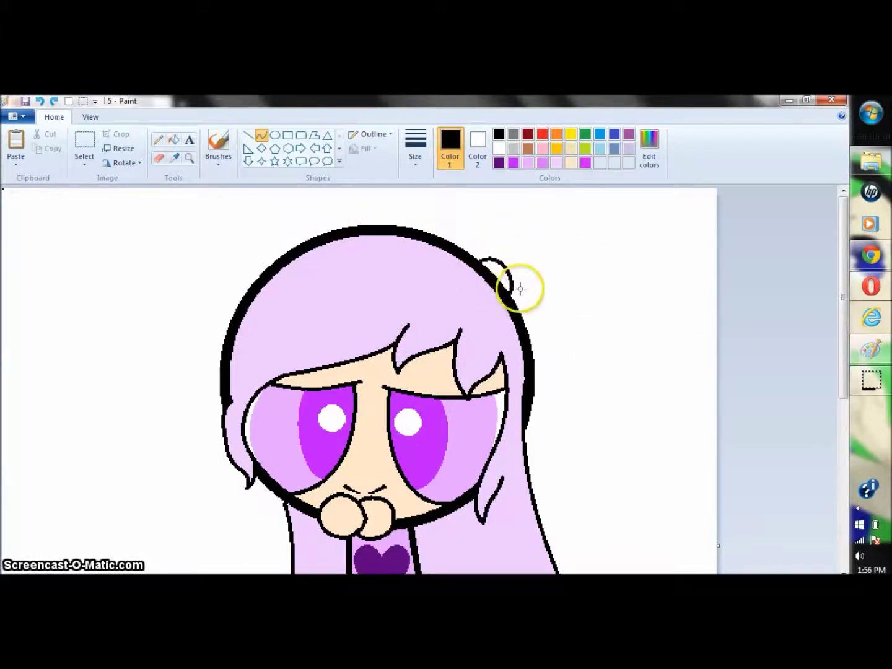
# Step: Draw a bow in black on the head's upper right side, with a small rounded knot and two pointed loops
pyautogui.moveTo(576, 308)
pyautogui.mouseDown()
pyautogui.moveTo(562, 322)
pyautogui.moveTo(569, 300)
pyautogui.moveTo(533, 355)
pyautogui.moveTo(570, 340)
pyautogui.moveTo(545, 336)
pyautogui.mouseUp()
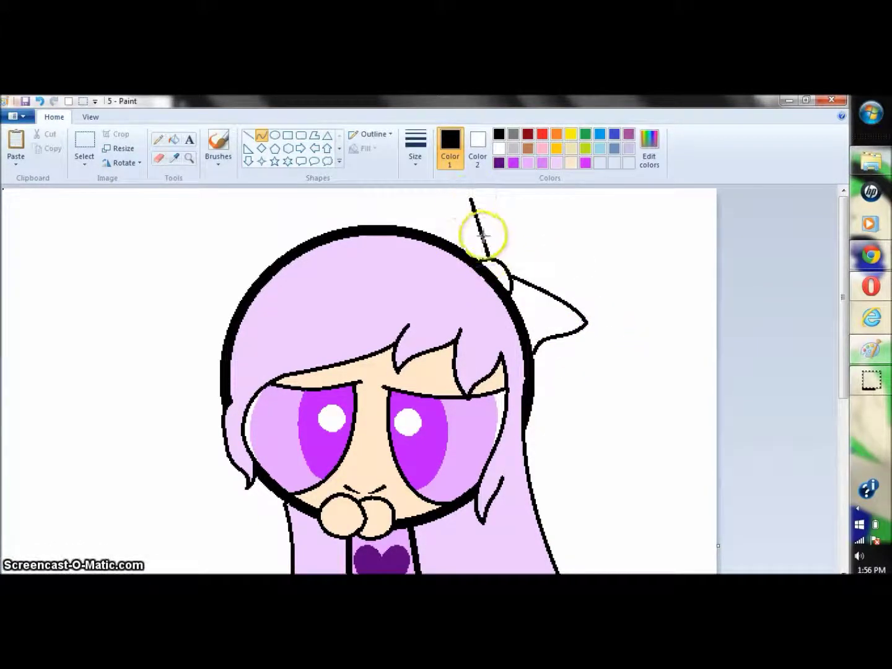
pyautogui.moveTo(477, 208)
pyautogui.mouseDown()
pyautogui.moveTo(414, 229)
pyautogui.moveTo(436, 205)
pyautogui.mouseUp()
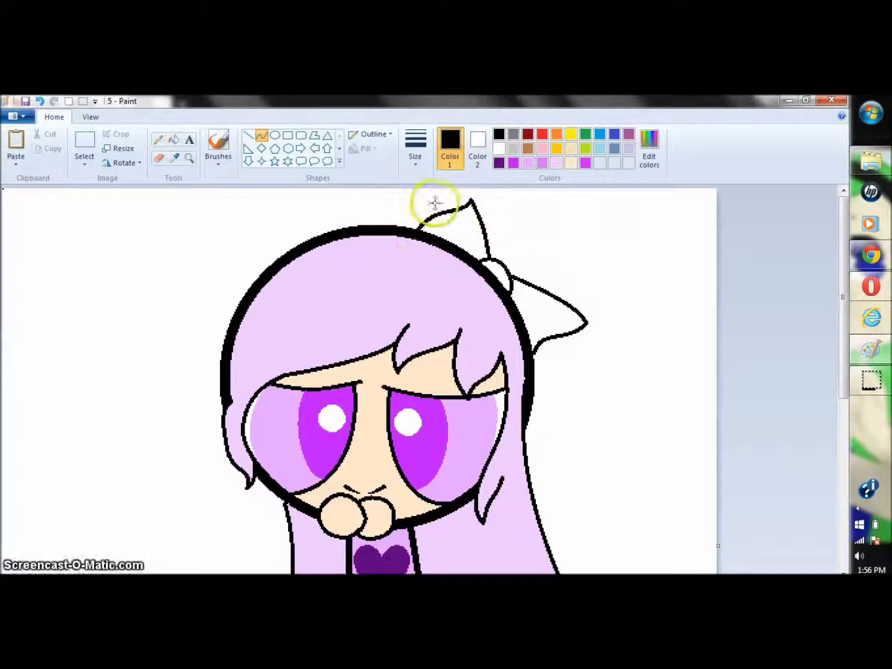
# Step: Fill the bow's knot with the bright purple and its two loops with the hair's pale lilac
pyautogui.click(174, 140)
pyautogui.click(585, 162)
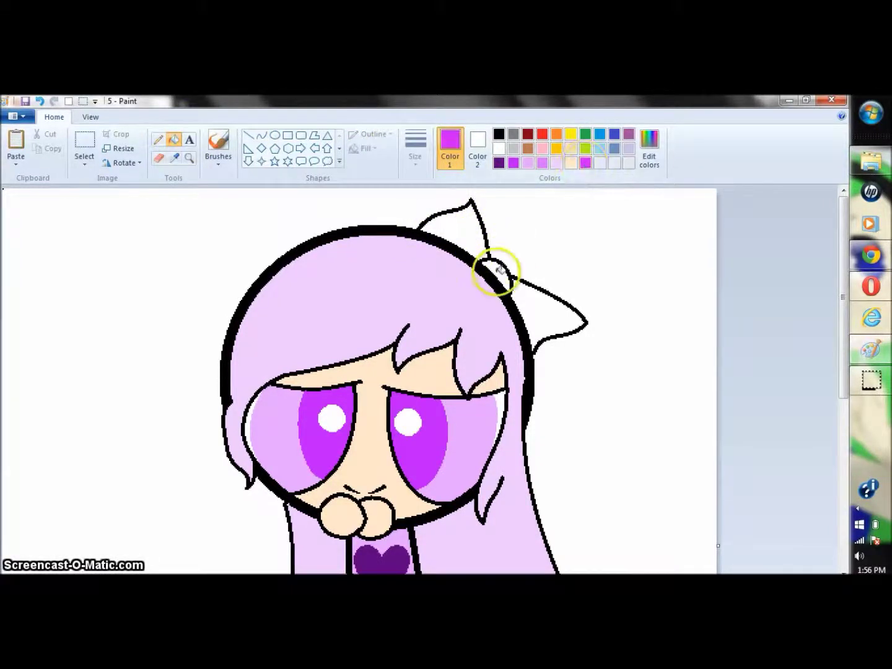
pyautogui.click(562, 162)
pyautogui.click(458, 229)
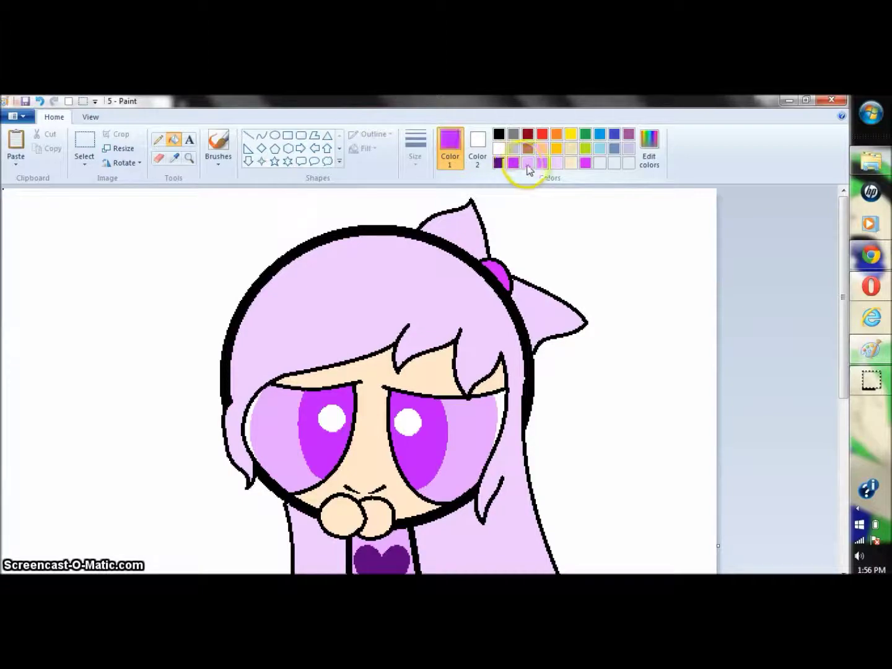